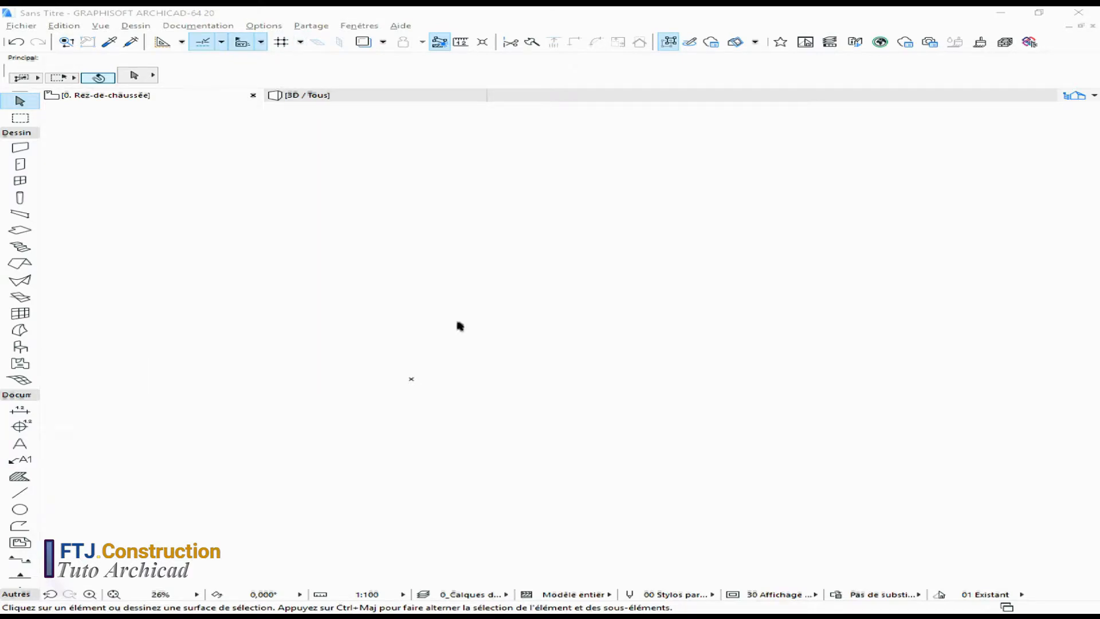
Set the coordinate Inspector to always be displayed (Toujours) in the work environment's coordinate input preferences
{"action": "left_click", "coordinate": [258, 28]}
{"action": "mouse_move", "coordinate": [302, 70]}
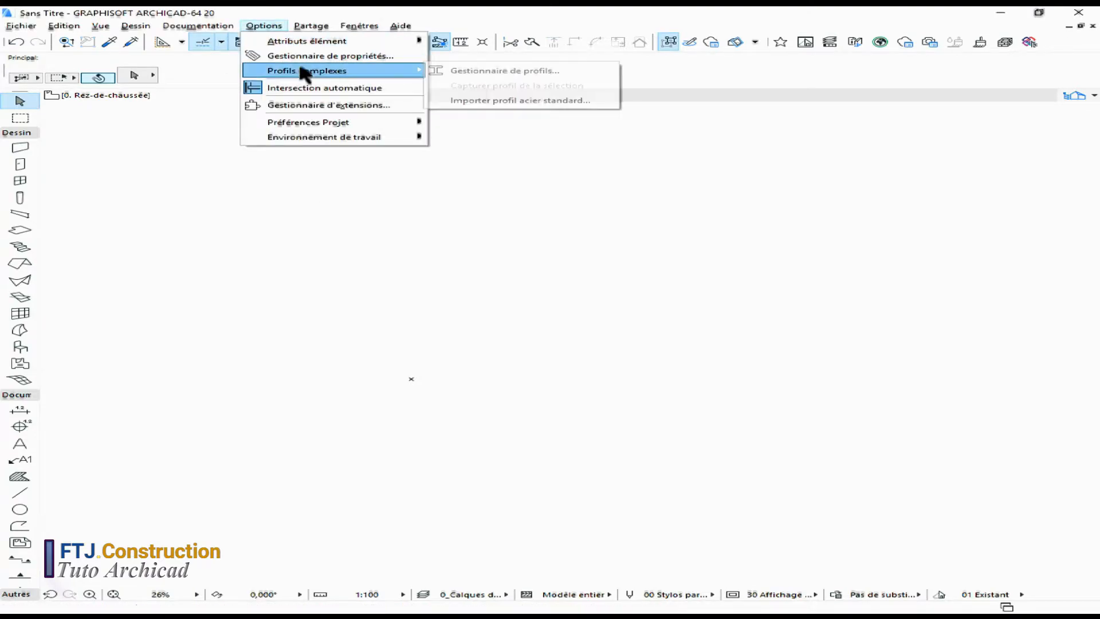
{"action": "mouse_move", "coordinate": [306, 142]}
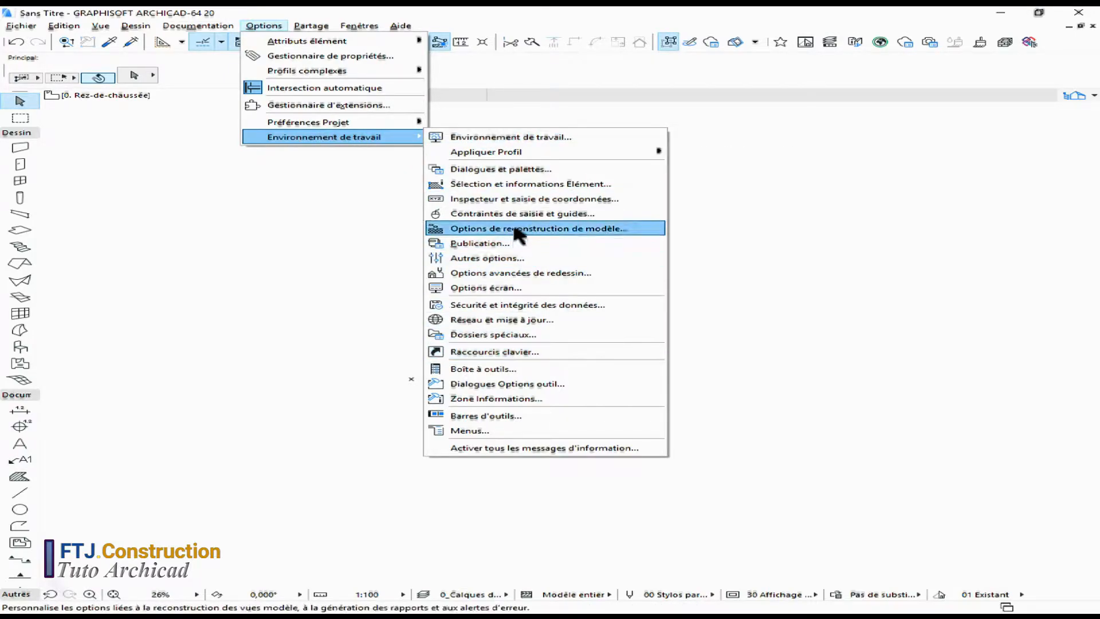
{"action": "left_click", "coordinate": [511, 202]}
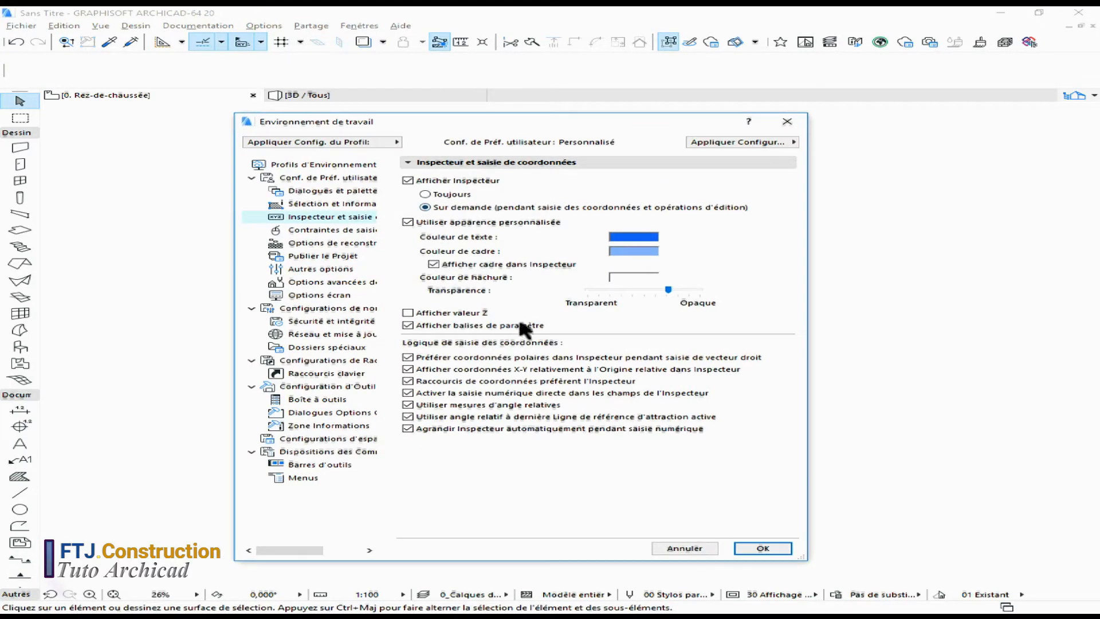
{"action": "left_click", "coordinate": [436, 195]}
{"action": "left_click", "coordinate": [762, 549]}
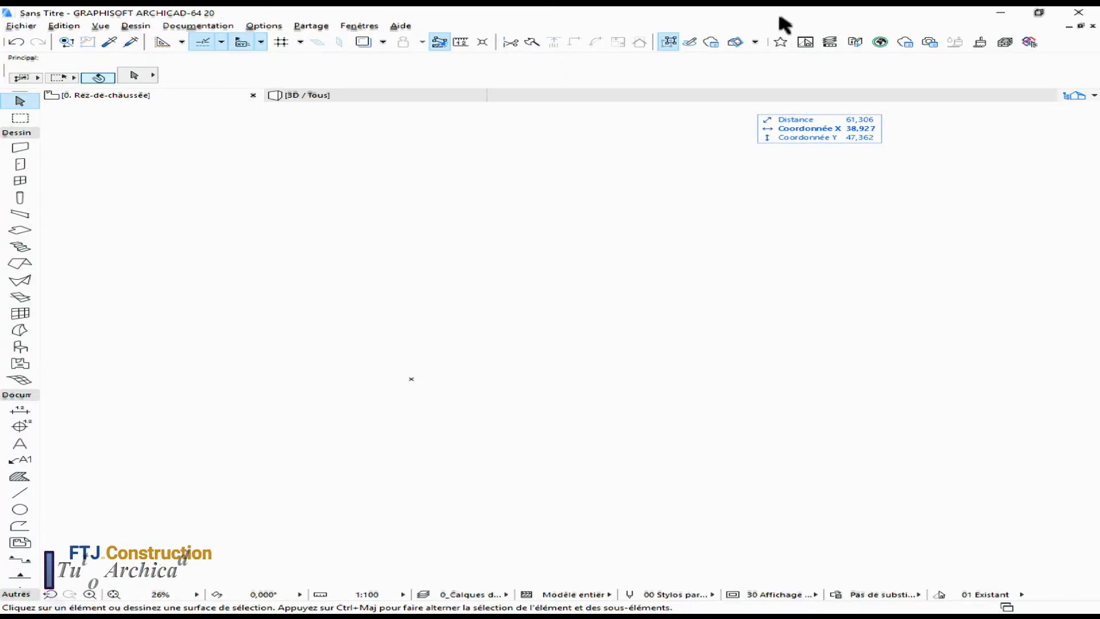
Place the desktop images "plan de situation" and "plan de situation 1" in the ground floor plan, beside the origin
{"action": "left_click_drag", "start_coordinate": [779, 17], "coordinate": [770, 177]}
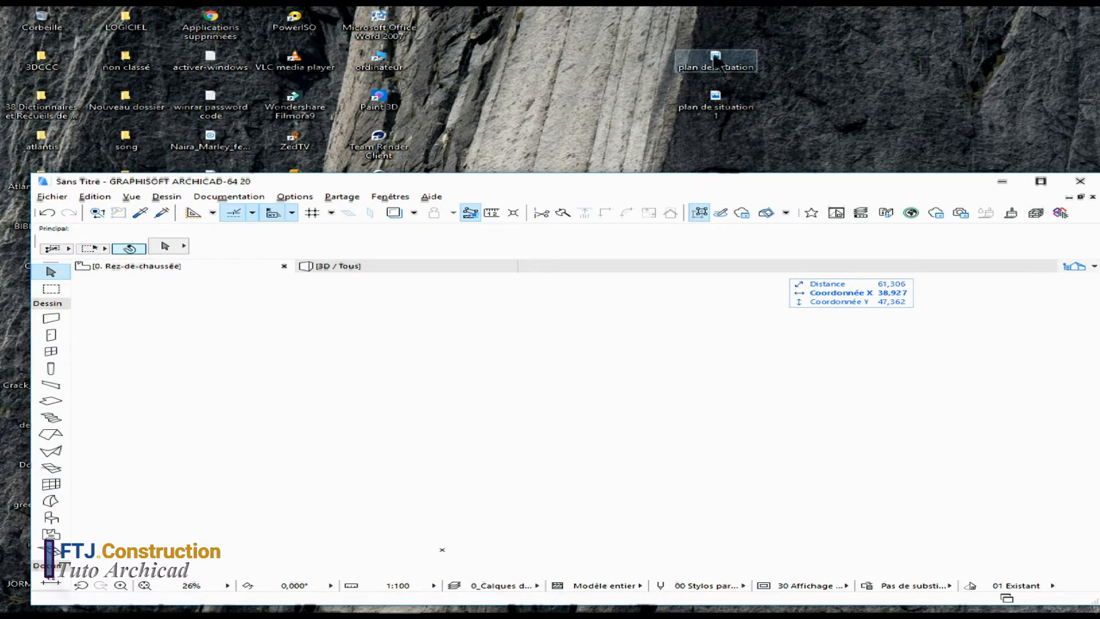
{"action": "left_click_drag", "start_coordinate": [721, 67], "coordinate": [799, 400]}
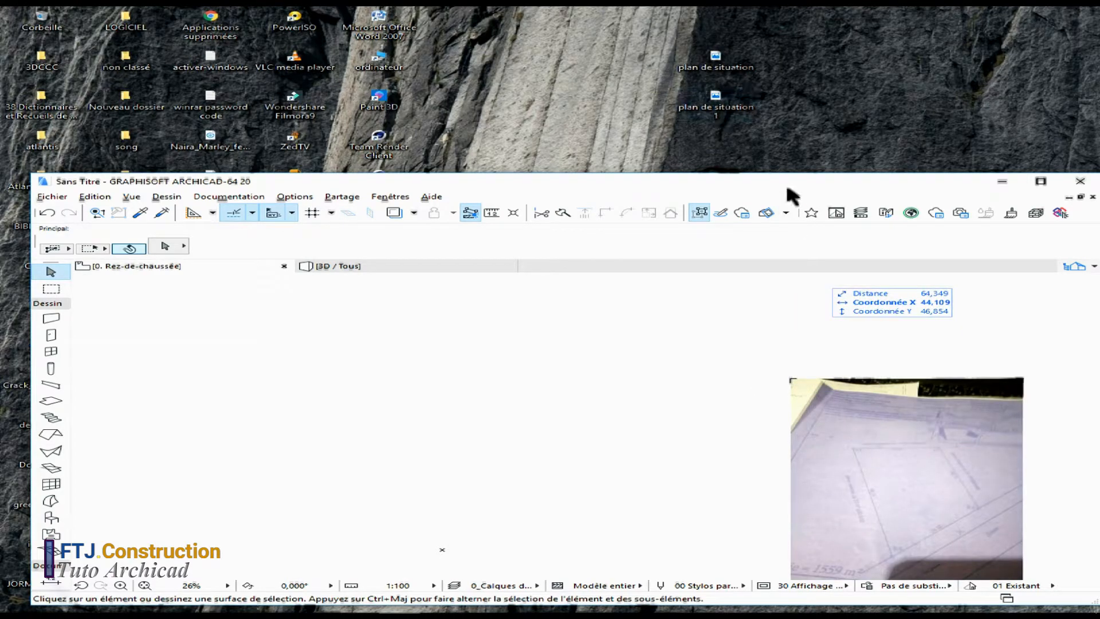
{"action": "left_click_drag", "start_coordinate": [788, 183], "coordinate": [787, 146]}
{"action": "left_click_drag", "start_coordinate": [715, 97], "coordinate": [711, 455]}
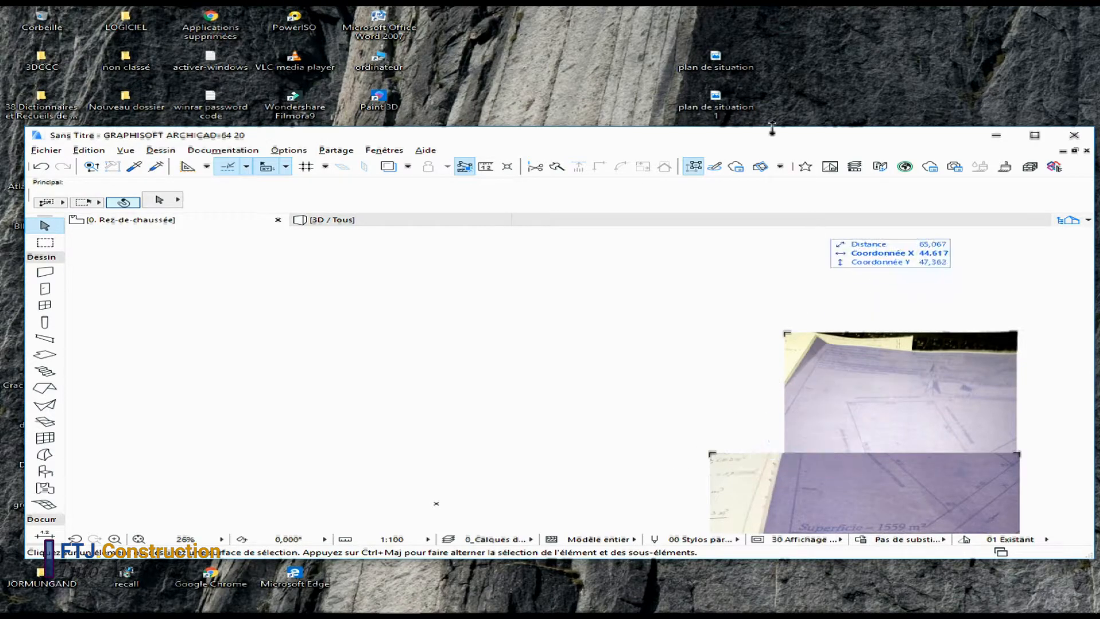
{"action": "left_click", "coordinate": [1031, 137]}
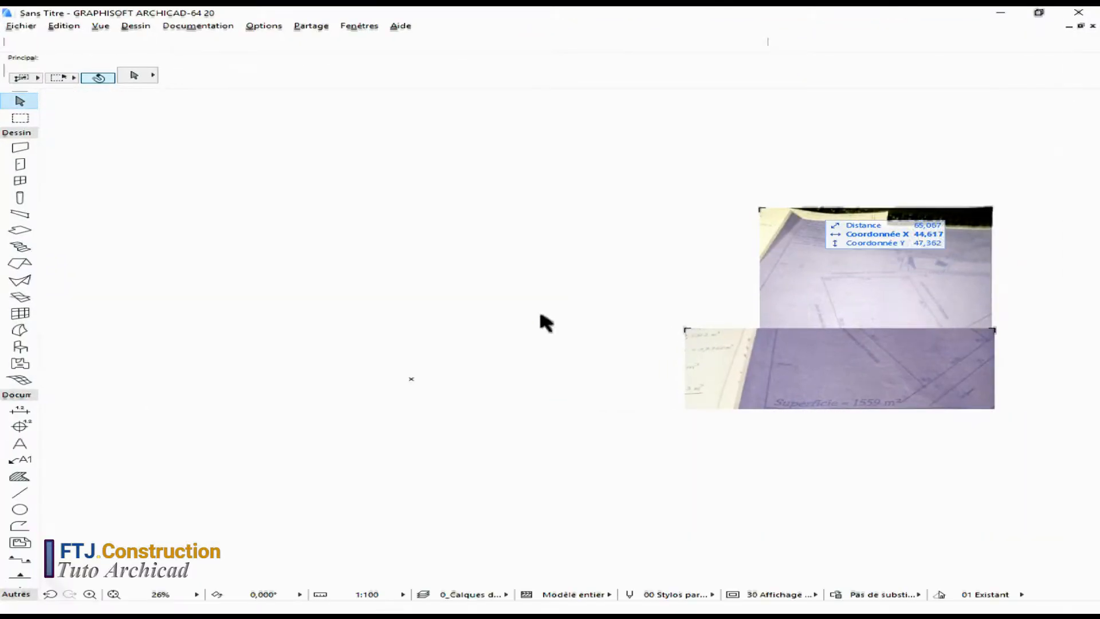
Move the first placed site plan image directly above the second so that they do not overlap
{"action": "left_click_drag", "start_coordinate": [835, 257], "coordinate": [603, 167]}
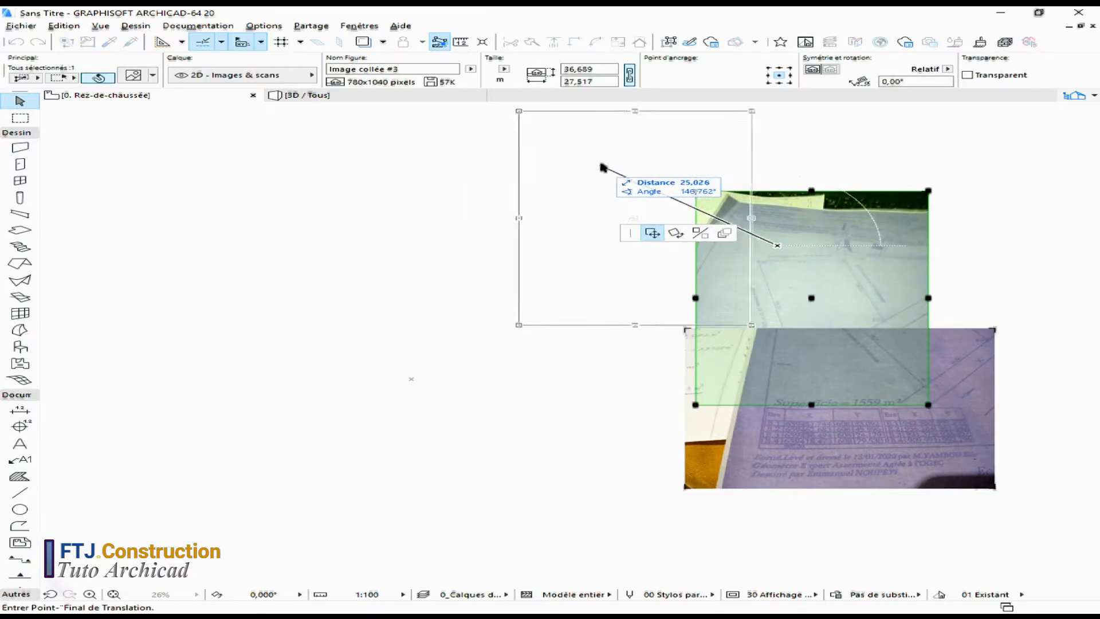
{"action": "left_click", "coordinate": [863, 163]}
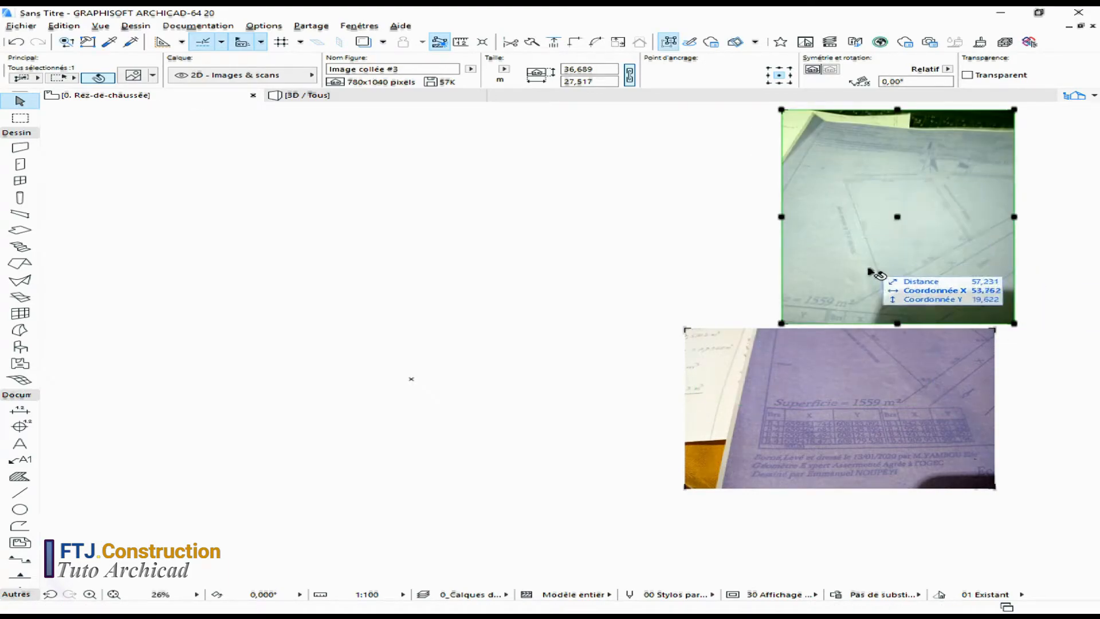
{"action": "left_click", "coordinate": [756, 300]}
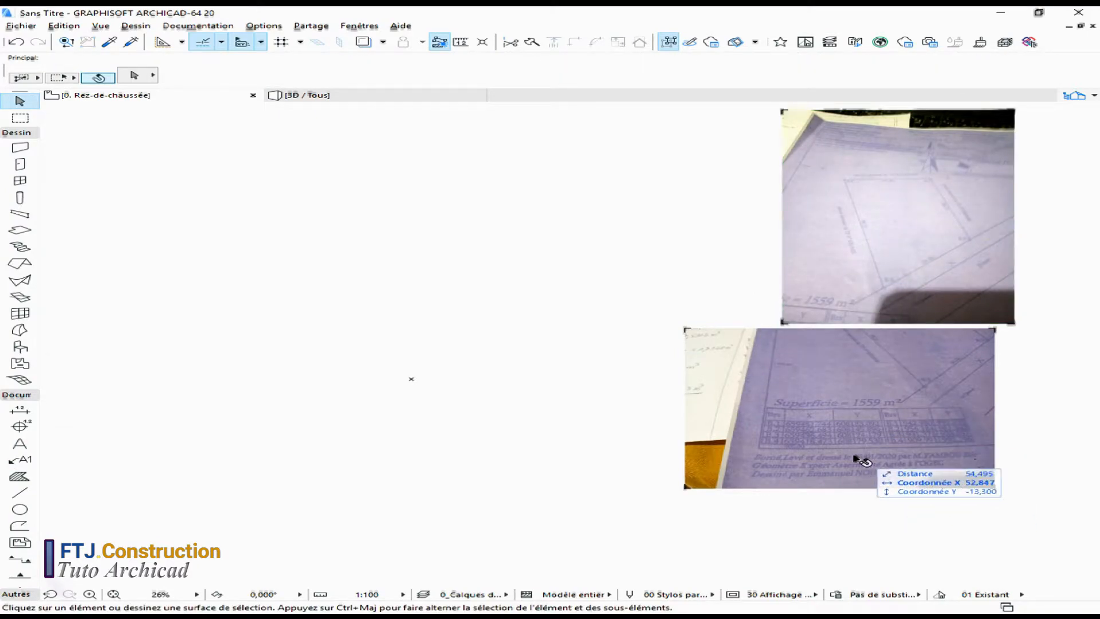
Examine the X and Y coordinates of boundary markers B.1 to B.4 in the table on the lower site plan image
{"action": "scroll", "coordinate": [860, 454], "scroll_direction": "up", "scroll_amount": 4}
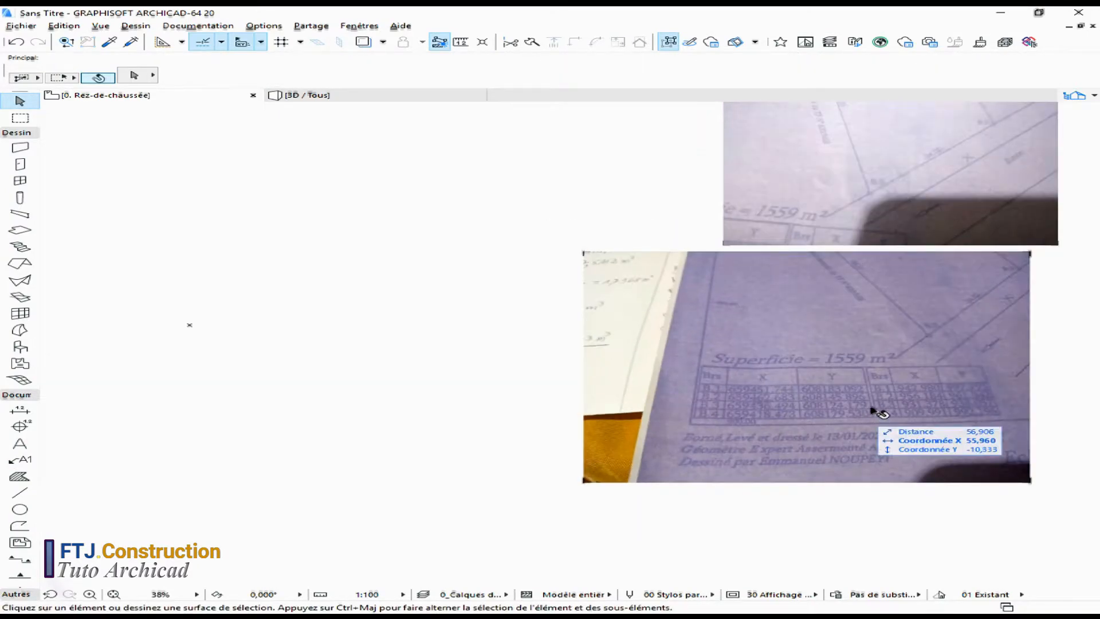
{"action": "scroll", "coordinate": [782, 412], "scroll_direction": "up", "scroll_amount": 2}
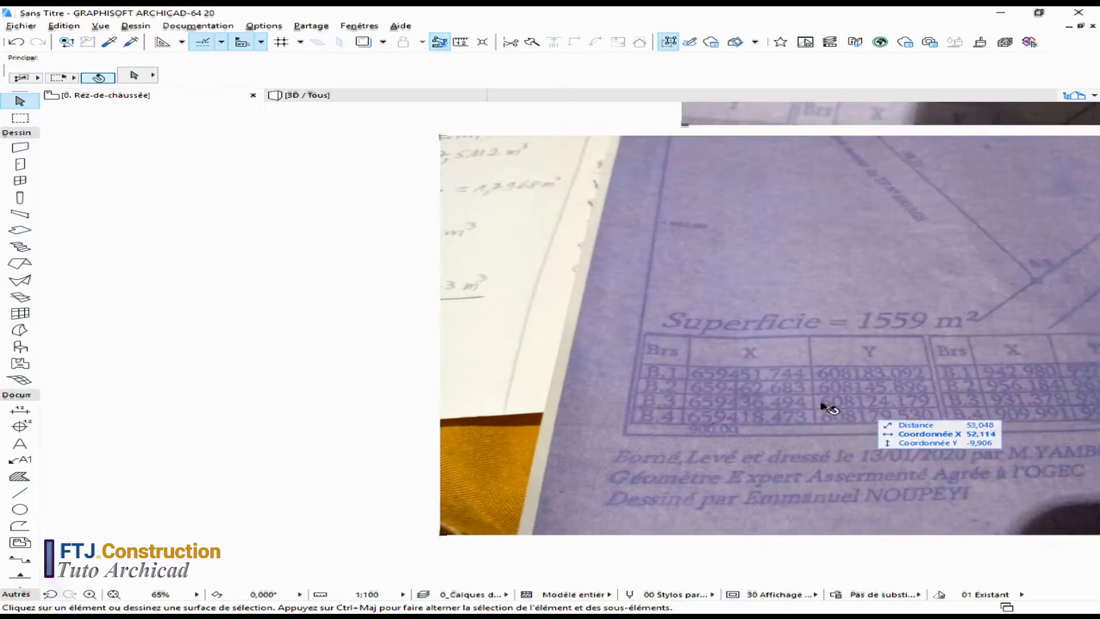
{"action": "scroll", "coordinate": [825, 405], "scroll_direction": "down", "scroll_amount": 2}
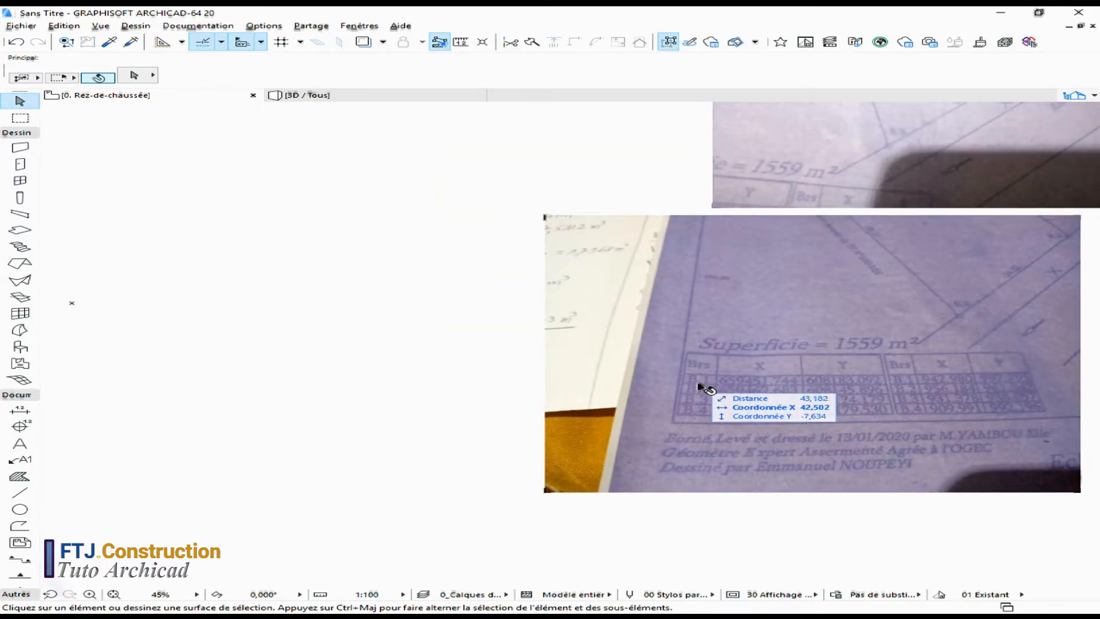
{"action": "scroll", "coordinate": [699, 388], "scroll_direction": "up", "scroll_amount": 1}
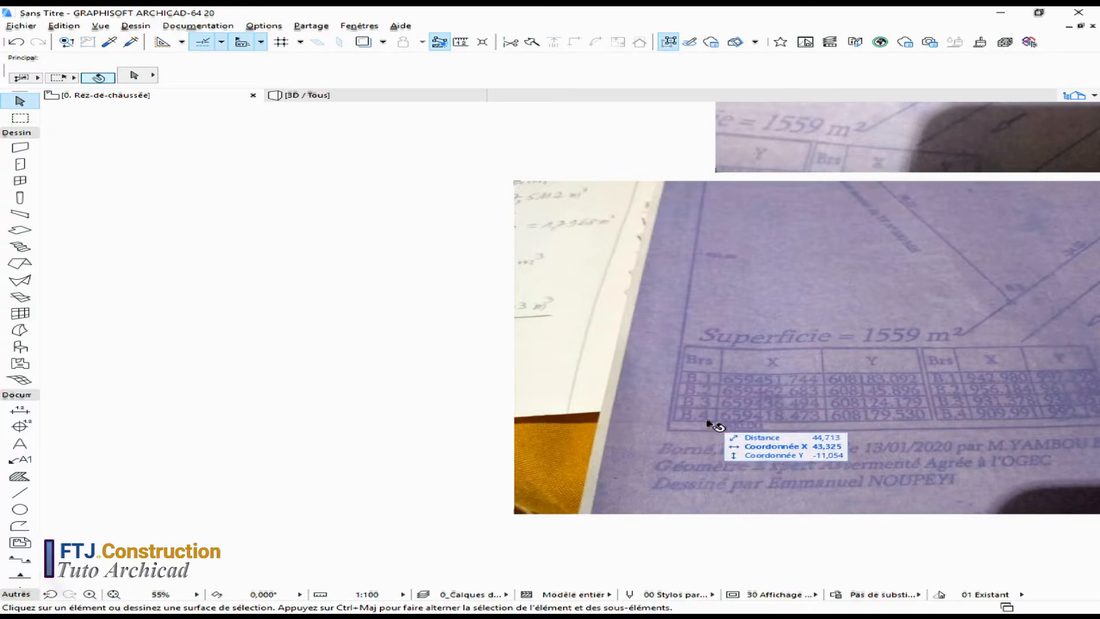
{"action": "scroll", "coordinate": [758, 430], "scroll_direction": "down", "scroll_amount": 2}
{"action": "scroll", "coordinate": [757, 430], "scroll_direction": "down", "scroll_amount": 1}
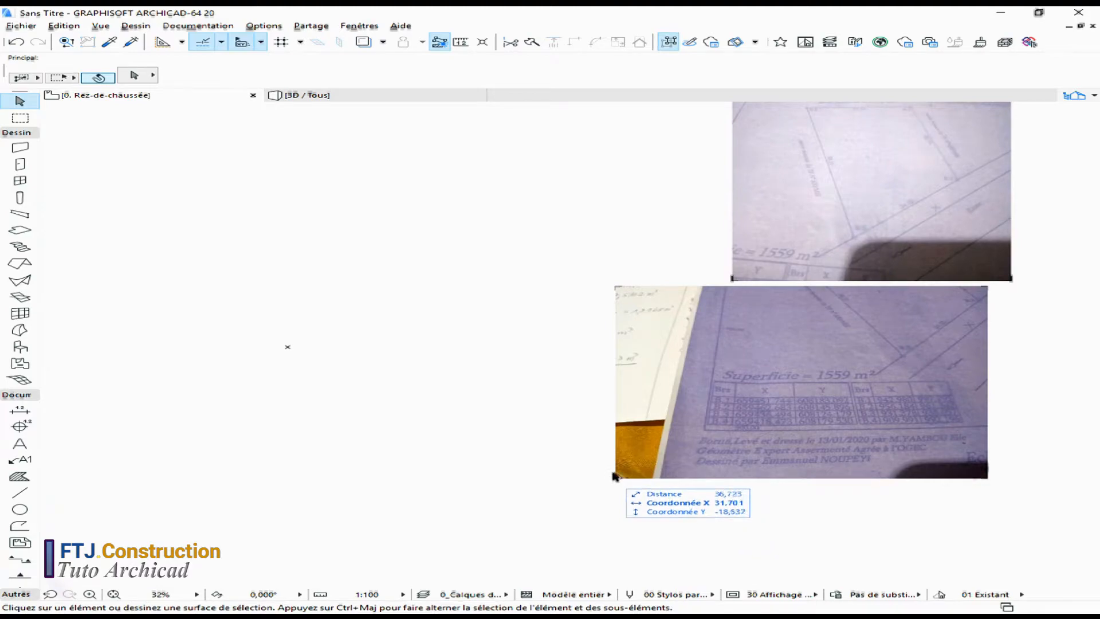
{"action": "scroll", "coordinate": [798, 432], "scroll_direction": "up", "scroll_amount": 3}
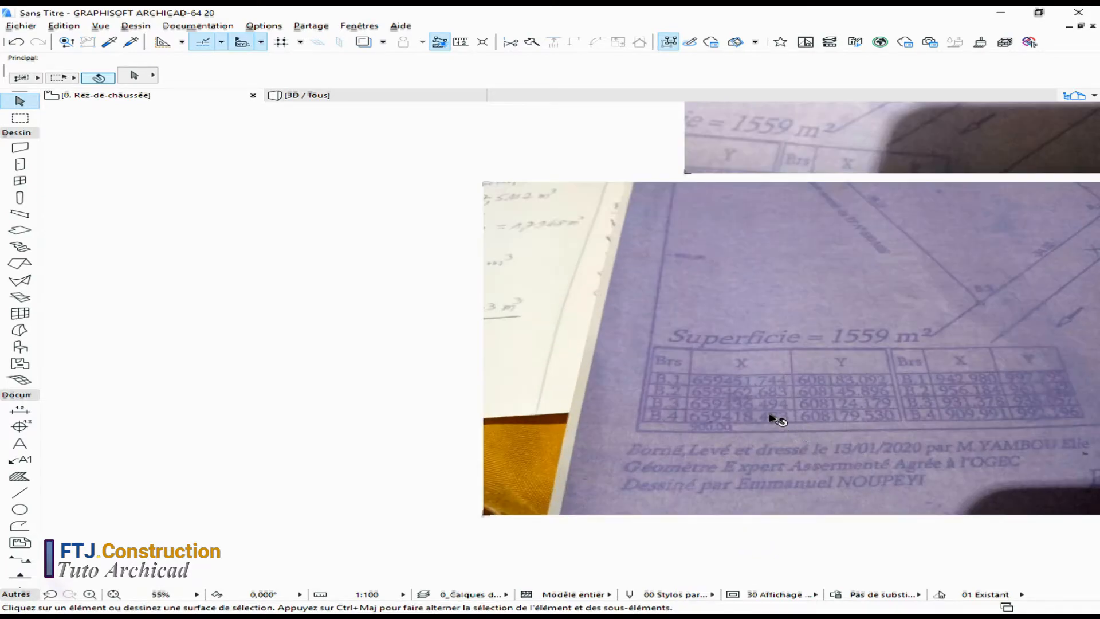
{"action": "scroll", "coordinate": [771, 435], "scroll_direction": "up", "scroll_amount": 1}
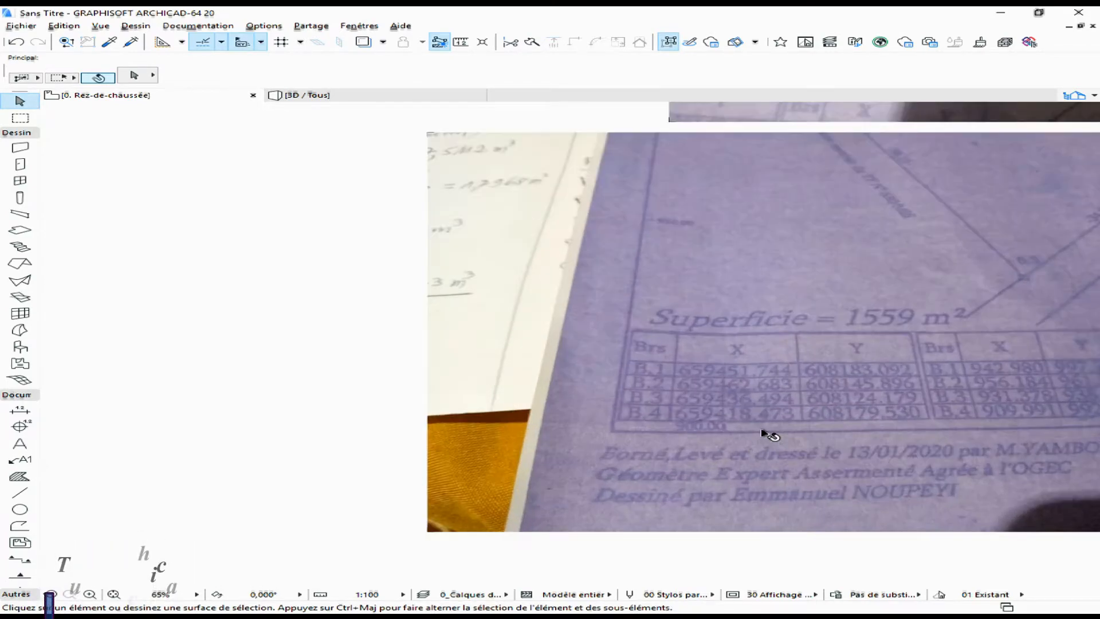
{"action": "scroll", "coordinate": [765, 434], "scroll_direction": "up", "scroll_amount": 1}
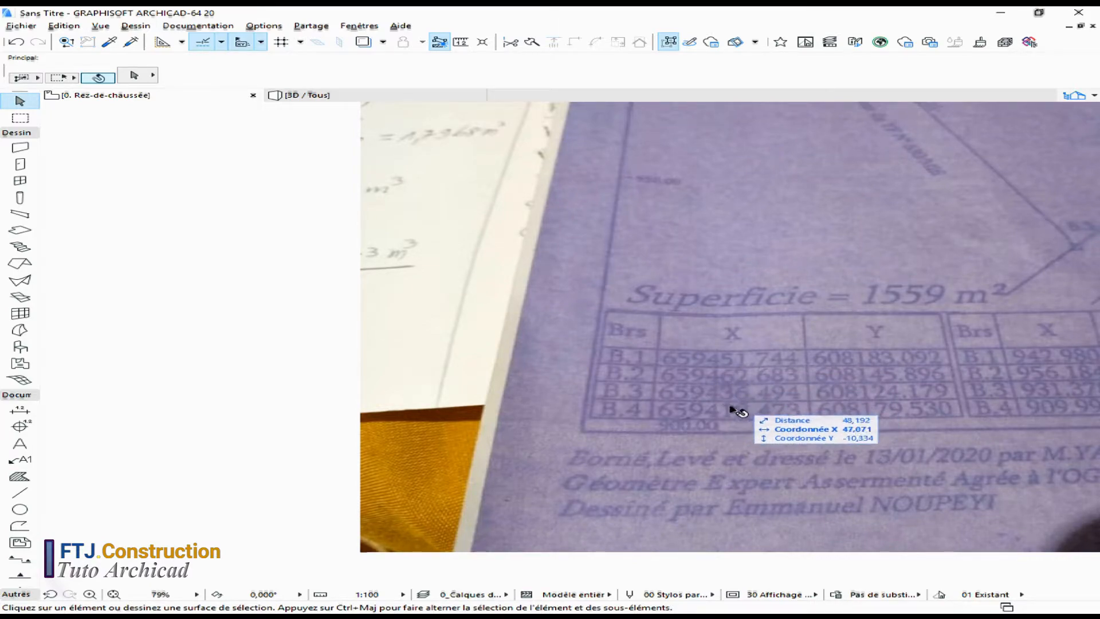
{"action": "scroll", "coordinate": [653, 410], "scroll_direction": "down", "scroll_amount": 2}
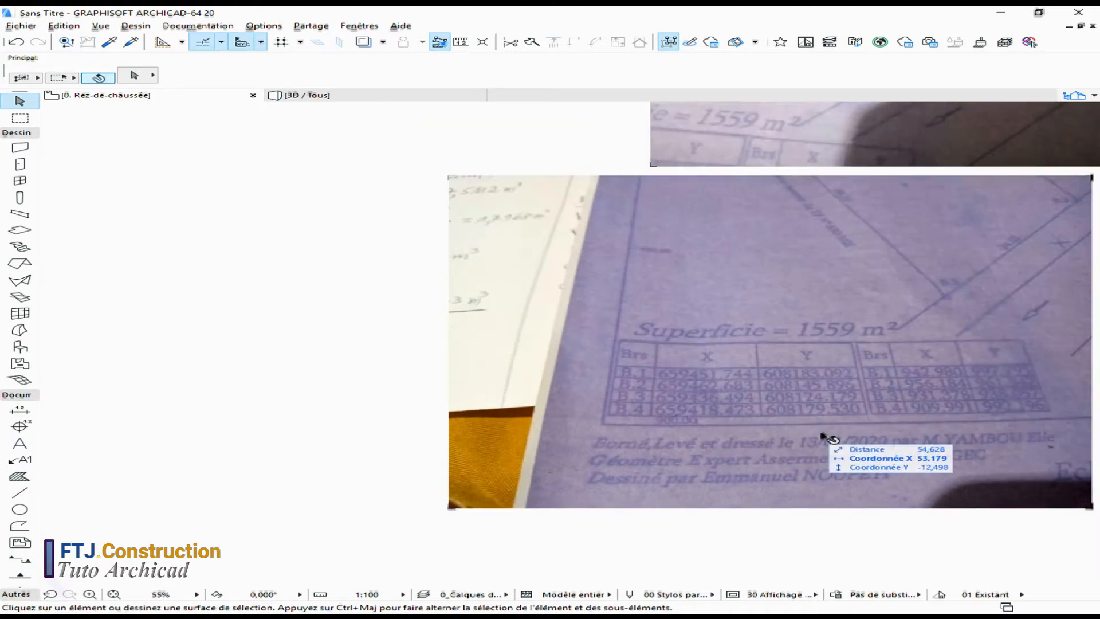
{"action": "scroll", "coordinate": [915, 408], "scroll_direction": "up", "scroll_amount": 1}
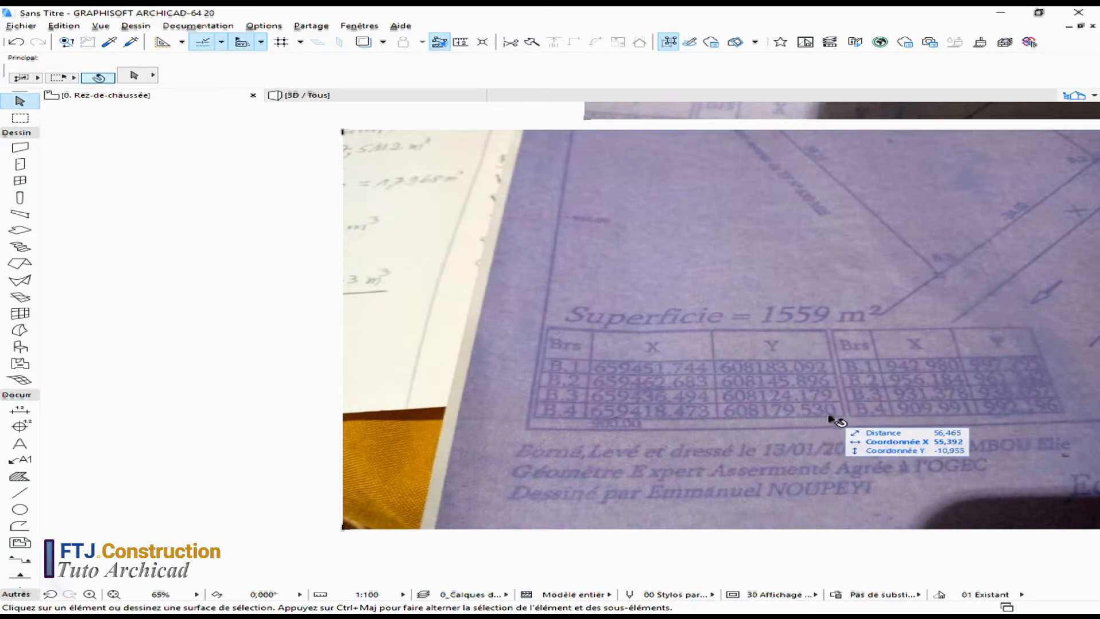
{"action": "scroll", "coordinate": [860, 355], "scroll_direction": "down", "scroll_amount": 3}
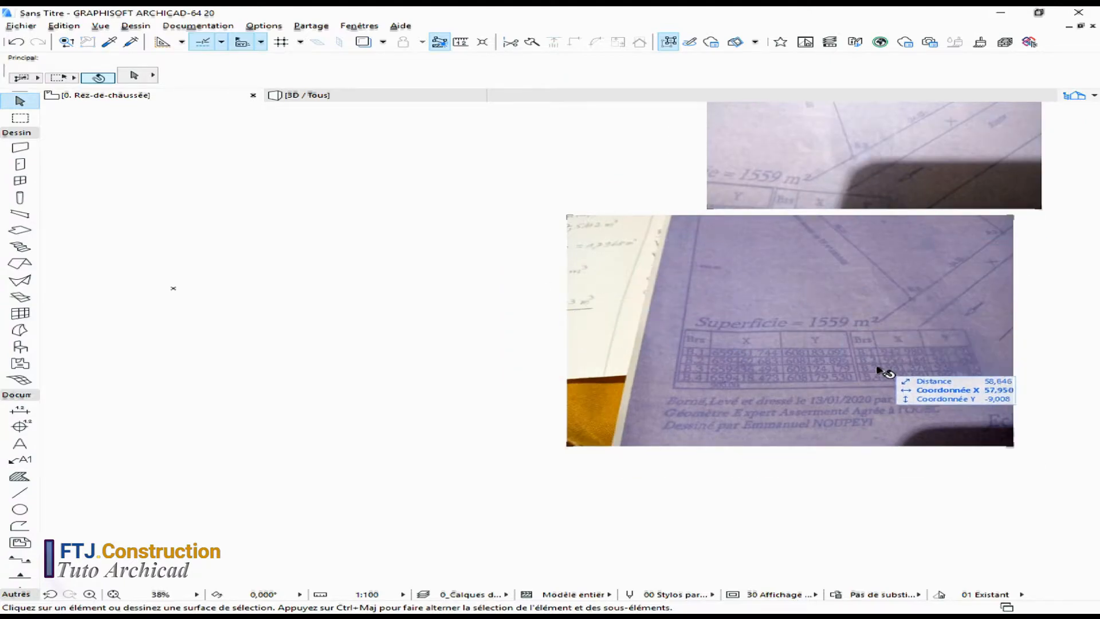
{"action": "scroll", "coordinate": [879, 370], "scroll_direction": "down", "scroll_amount": 2}
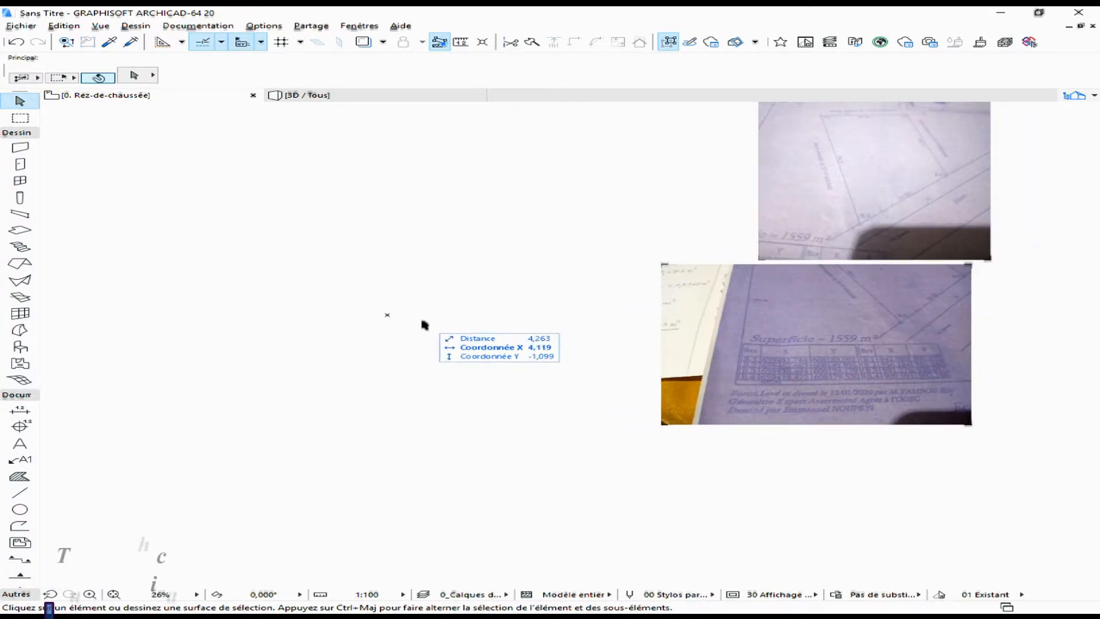
Activate the Polyline tool, keeping the boundary marker coordinate table readable for entering the first point
{"action": "left_click", "coordinate": [20, 525]}
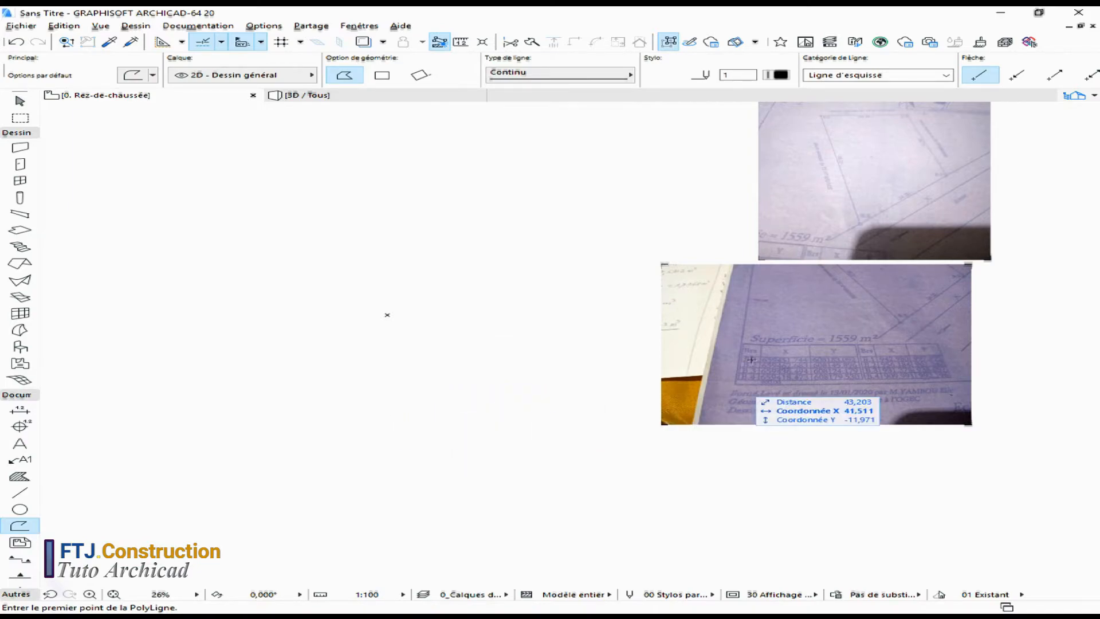
{"action": "scroll", "coordinate": [796, 361], "scroll_direction": "up", "scroll_amount": 5}
{"action": "scroll", "coordinate": [631, 358], "scroll_direction": "down", "scroll_amount": 1}
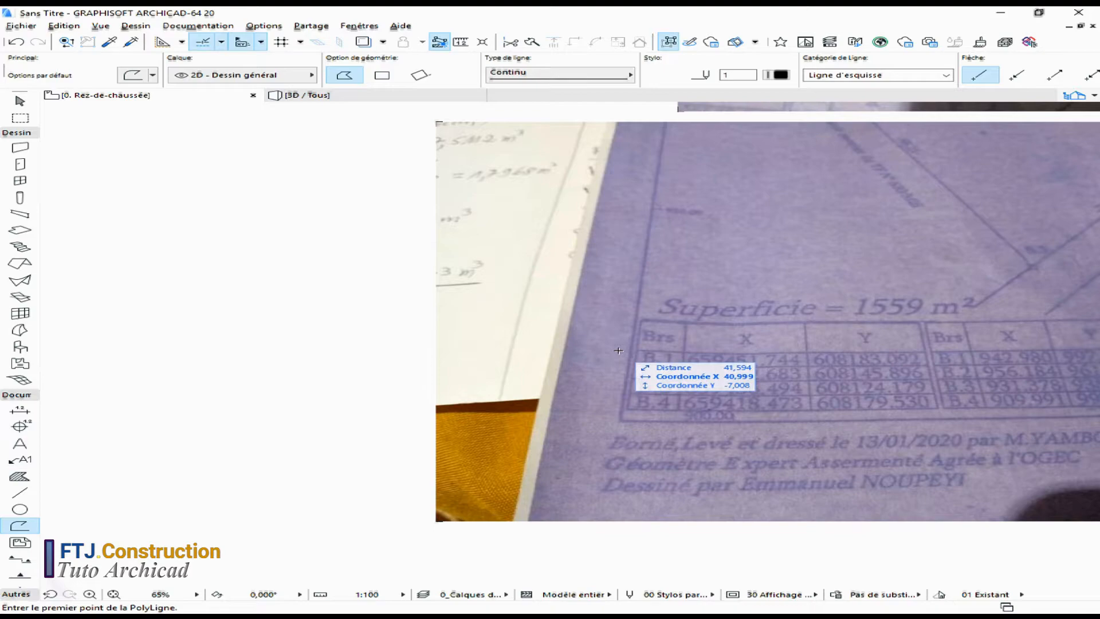
{"action": "key", "text": "x"}
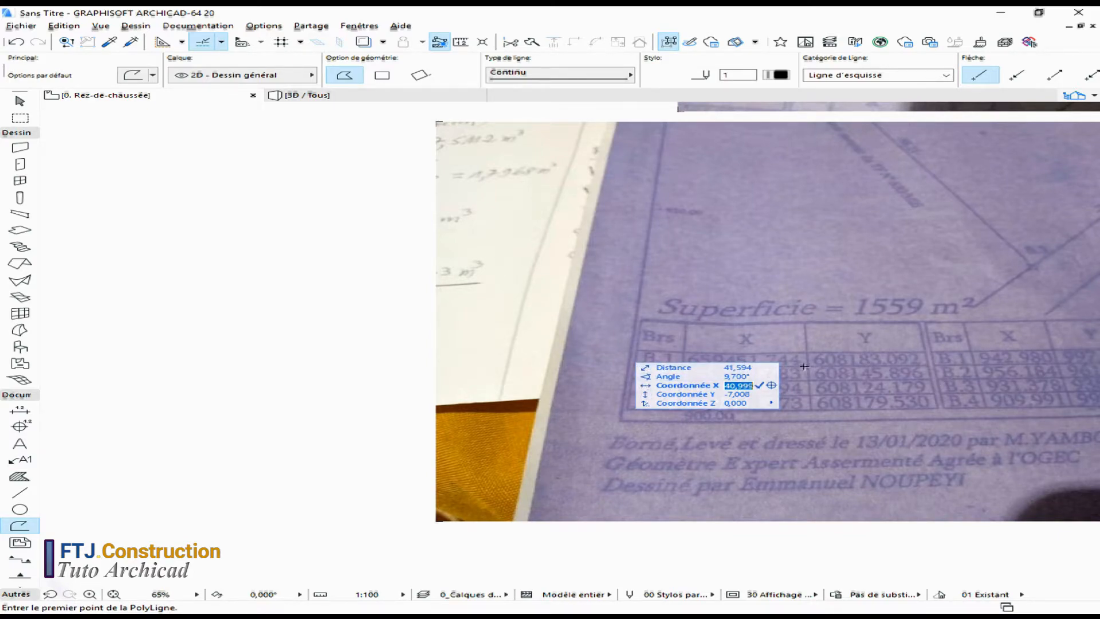
{"action": "scroll", "coordinate": [803, 366], "scroll_direction": "down", "scroll_amount": 2}
{"action": "scroll", "coordinate": [681, 381], "scroll_direction": "up", "scroll_amount": 4}
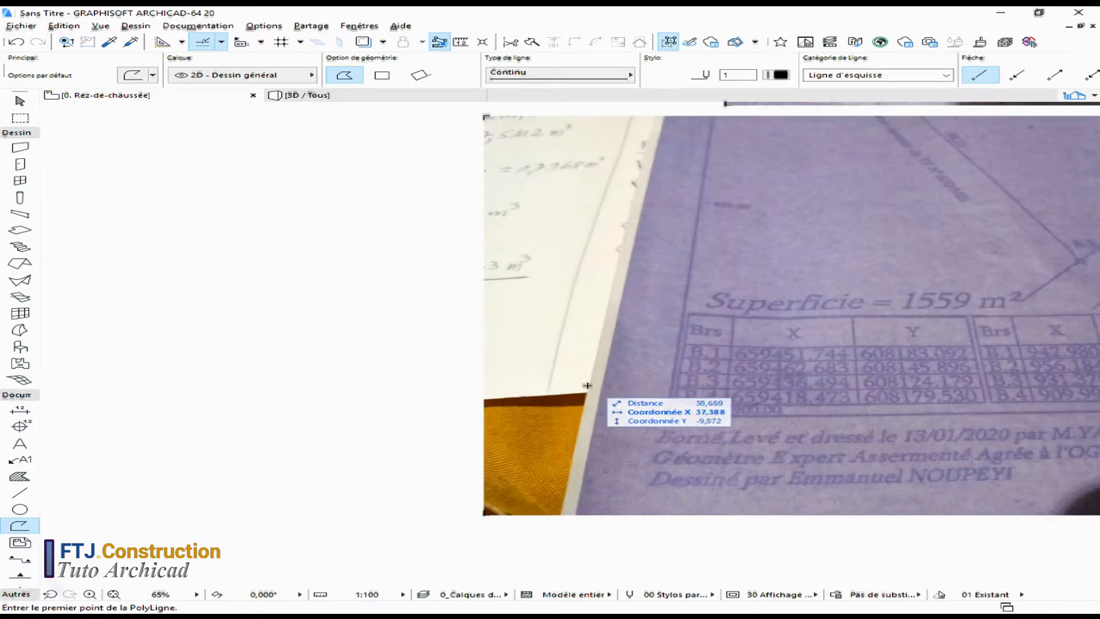
{"action": "scroll", "coordinate": [516, 360], "scroll_direction": "down", "scroll_amount": 1}
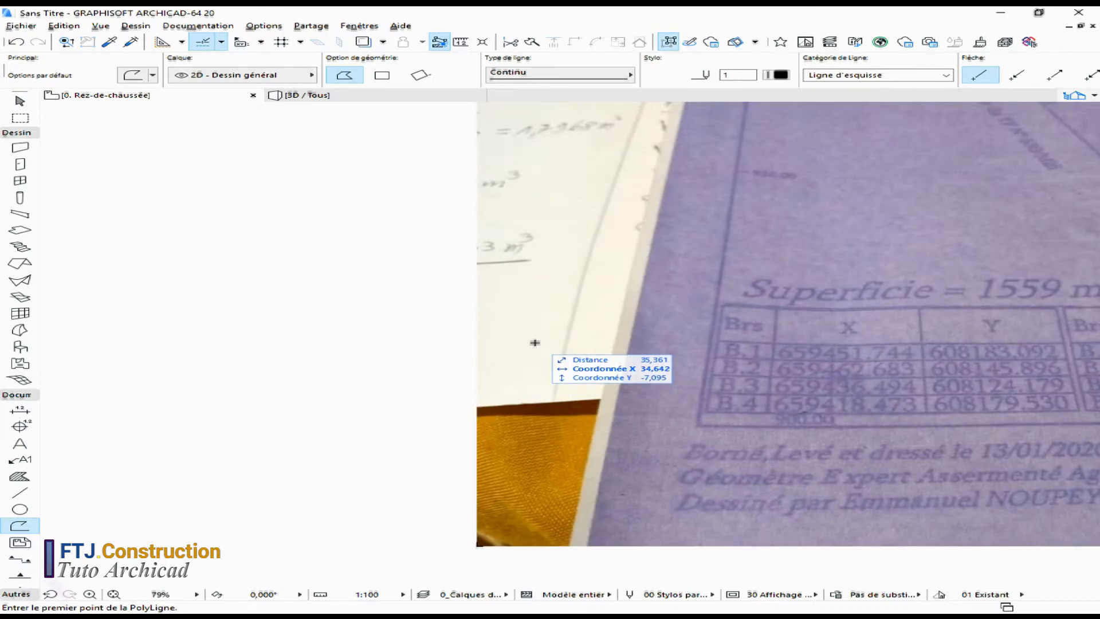
{"action": "key", "text": "x"}
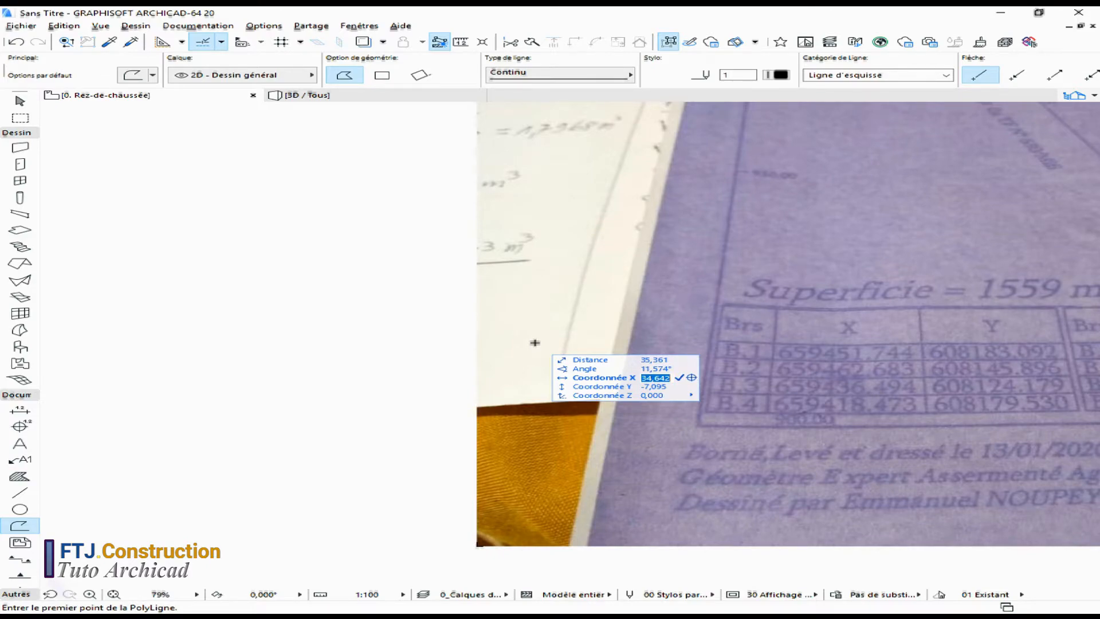
{"action": "type", "text": "451,"}
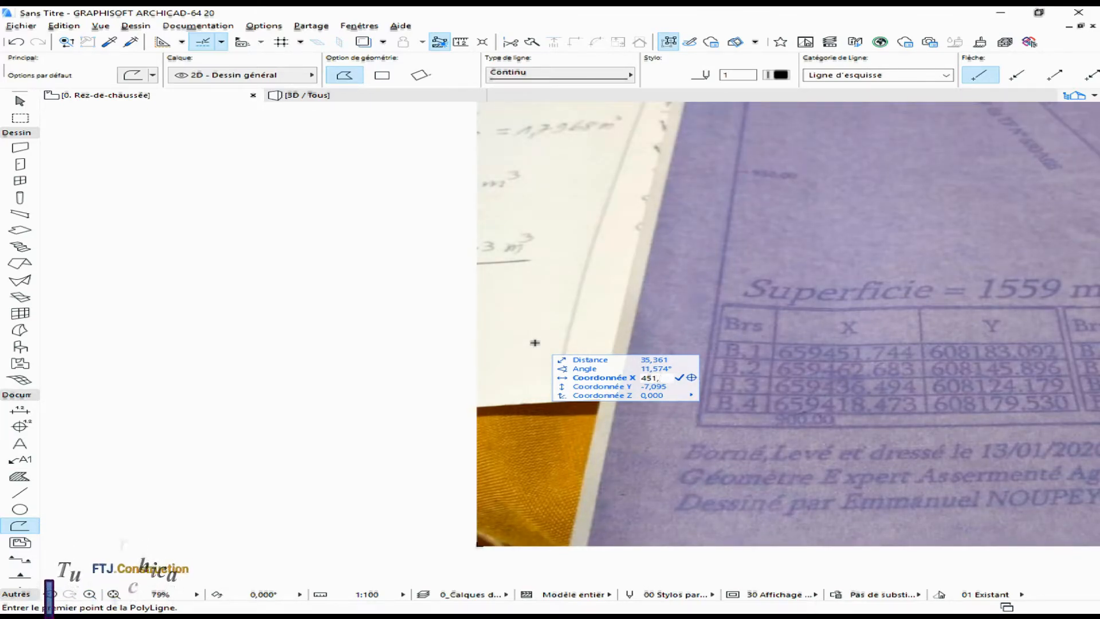
{"action": "type", "text": "7"}
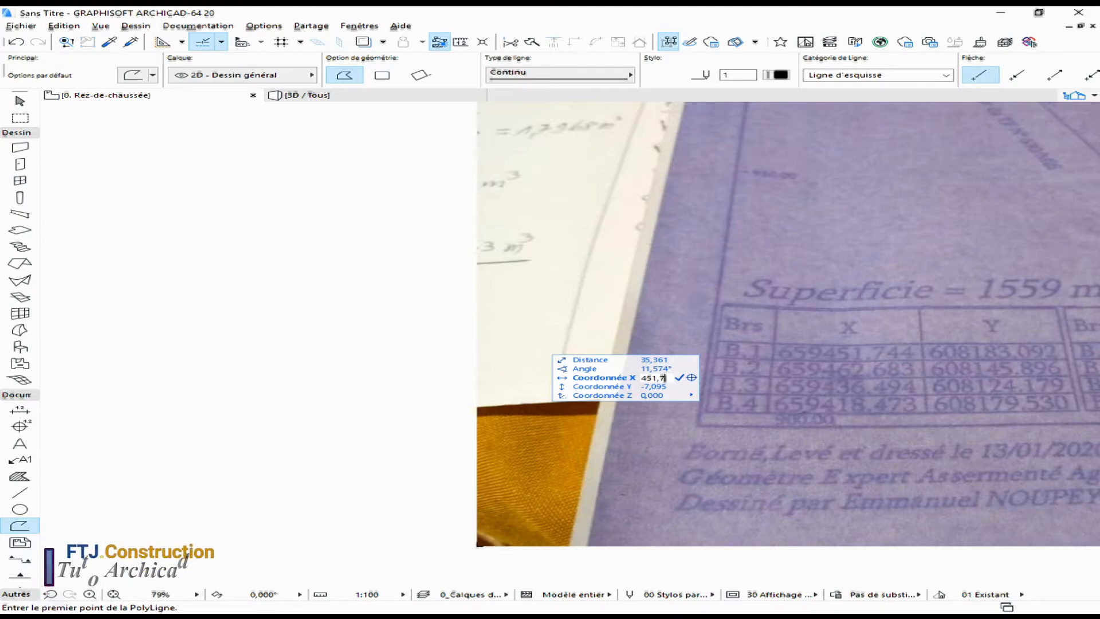
{"action": "type", "text": "44"}
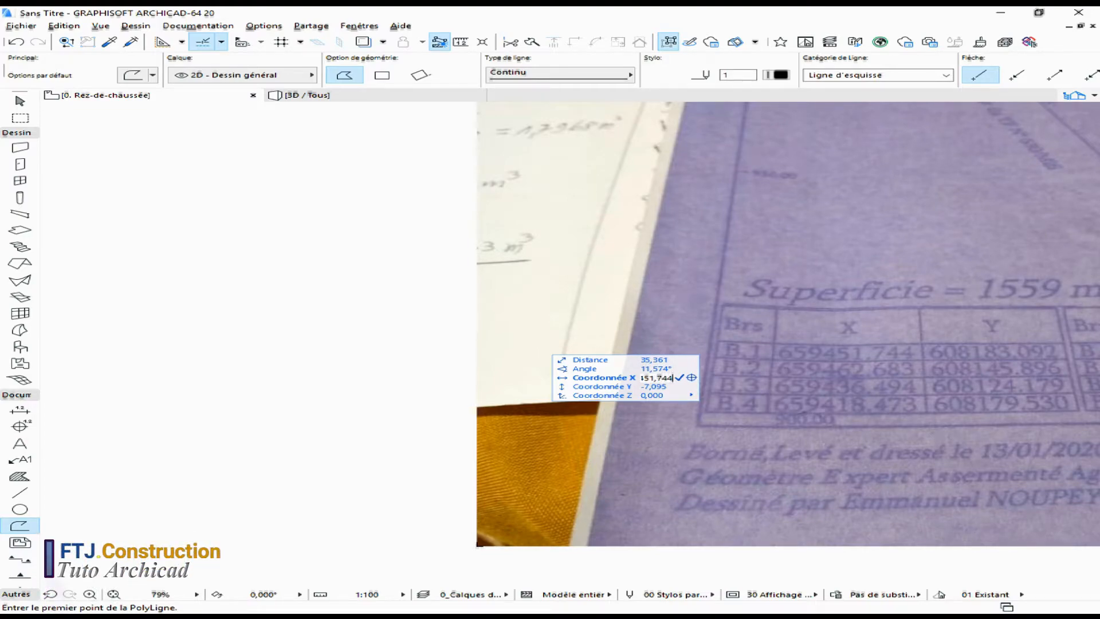
{"action": "key", "text": "Return"}
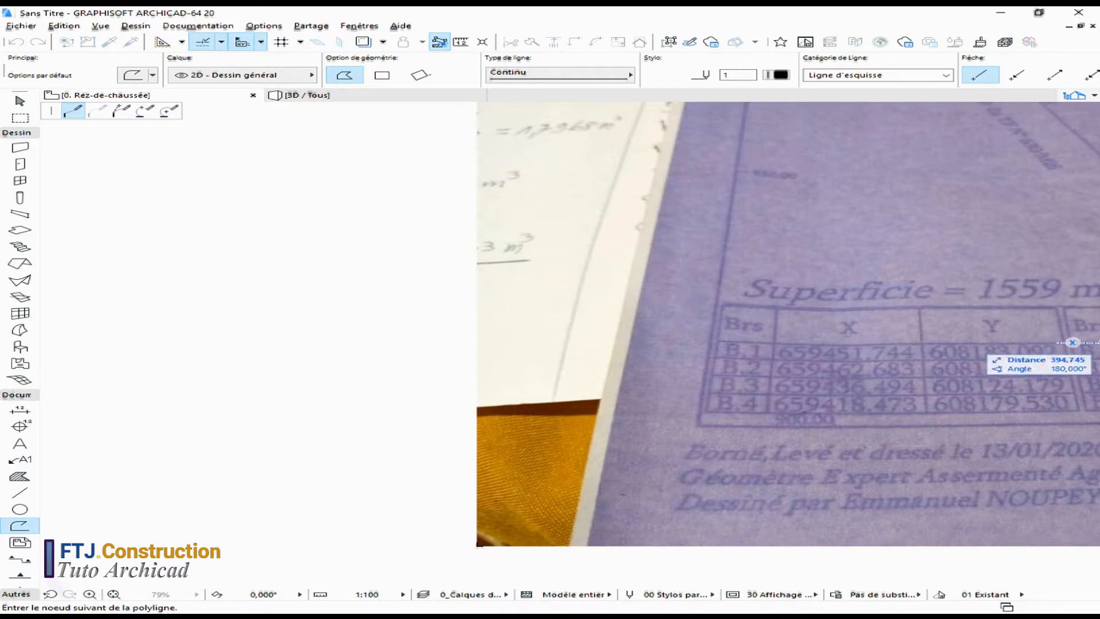
{"action": "double_click", "coordinate": [961, 315]}
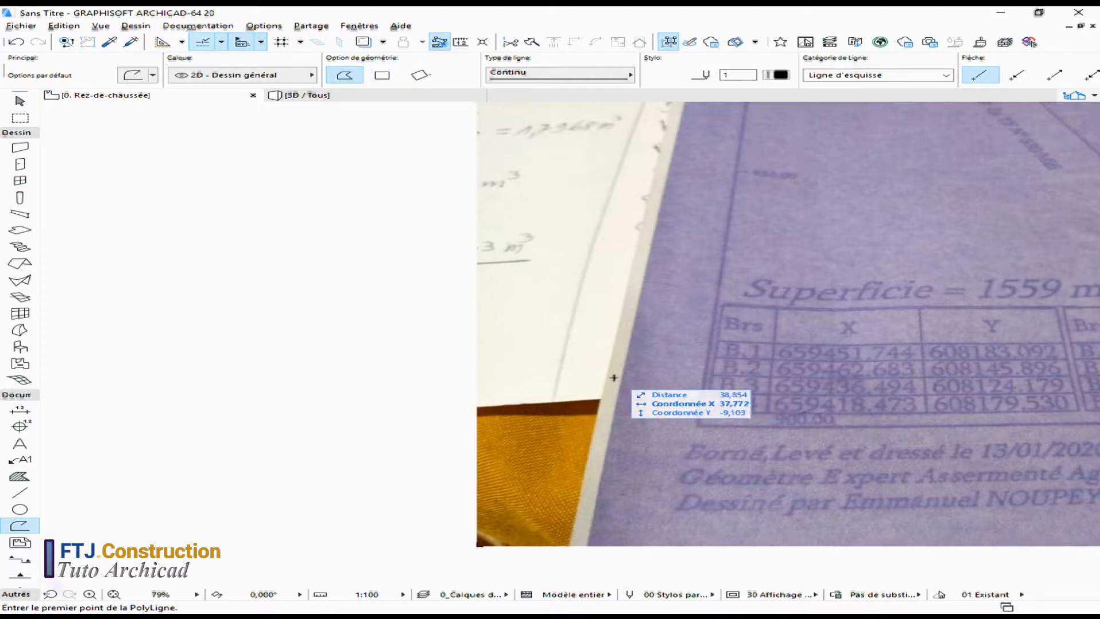
Start the polyline at boundary marker B.1 with coordinates X 451,744 and Y 183,092
{"action": "key", "text": "x"}
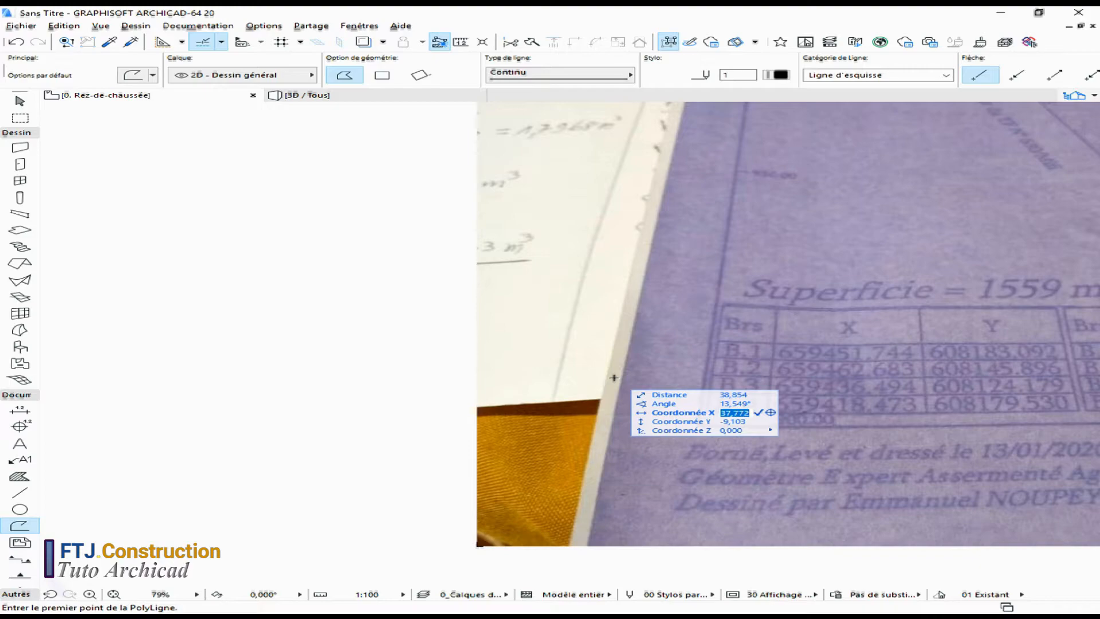
{"action": "type", "text": "451,744"}
{"action": "key", "text": "Tab"}
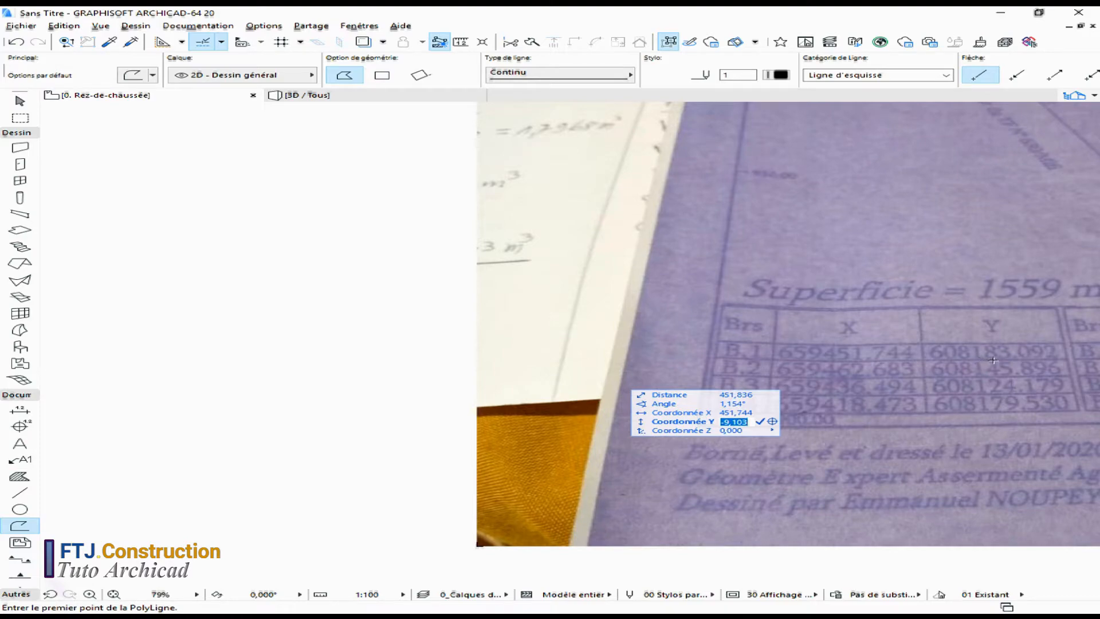
{"action": "type", "text": "183,02"}
{"action": "key", "text": "BackSpace"}
{"action": "type", "text": "92"}
{"action": "key", "text": "Return"}
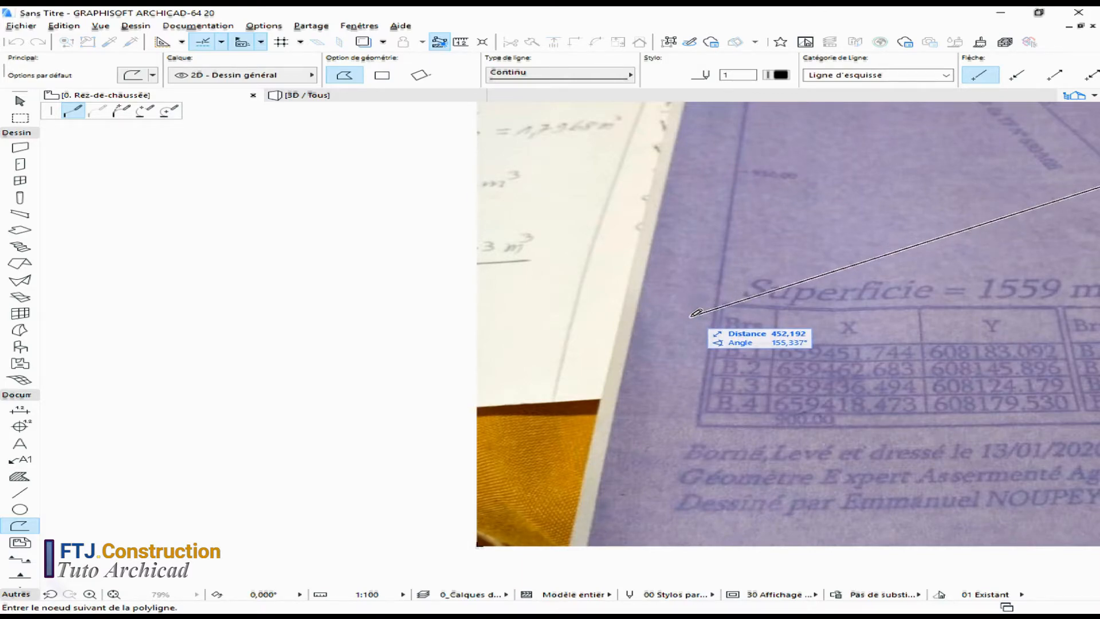
{"action": "key", "text": "Tab"}
{"action": "key", "text": "Tab"}
{"action": "key", "text": "Tab"}
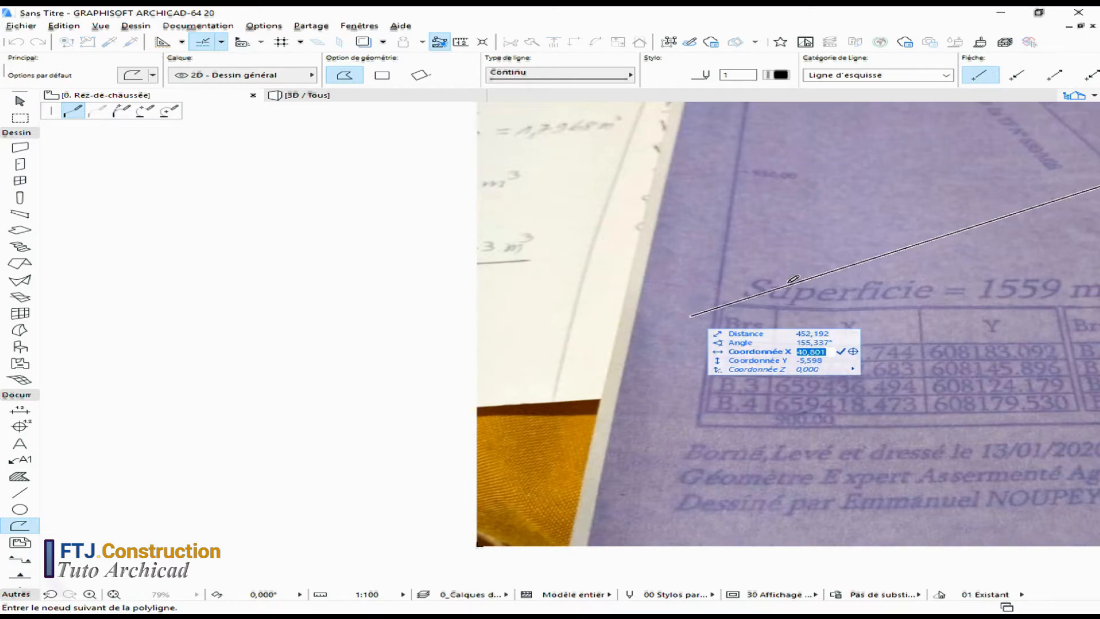
{"action": "key", "text": "Escape"}
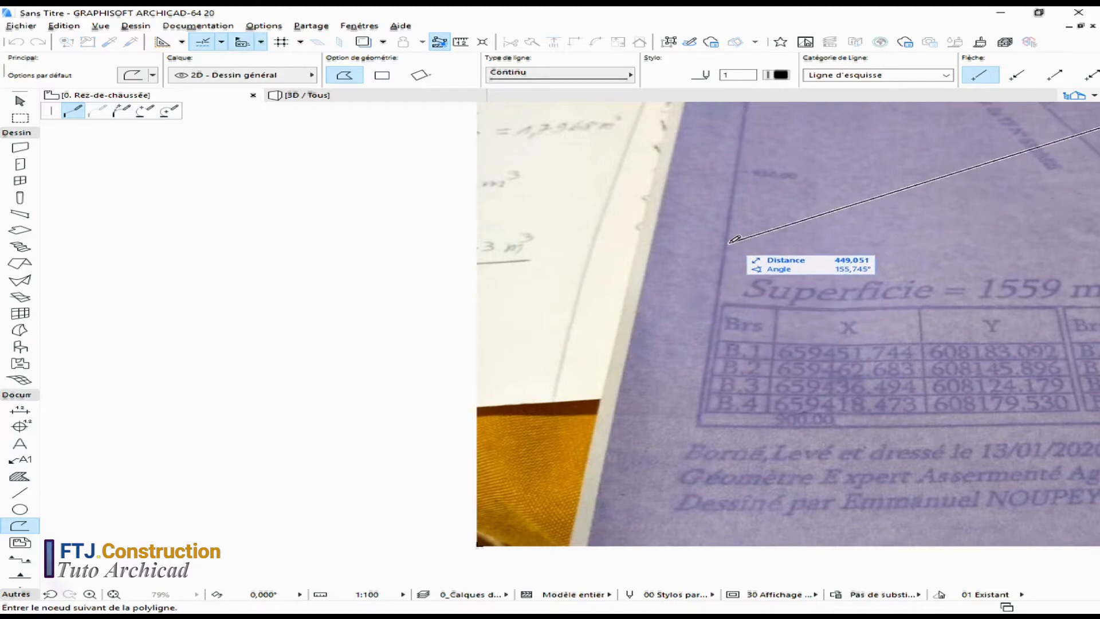
Place the polyline's second vertex at marker B.2 with coordinates X 462,683 and Y 145,896
{"action": "key", "text": "a"}
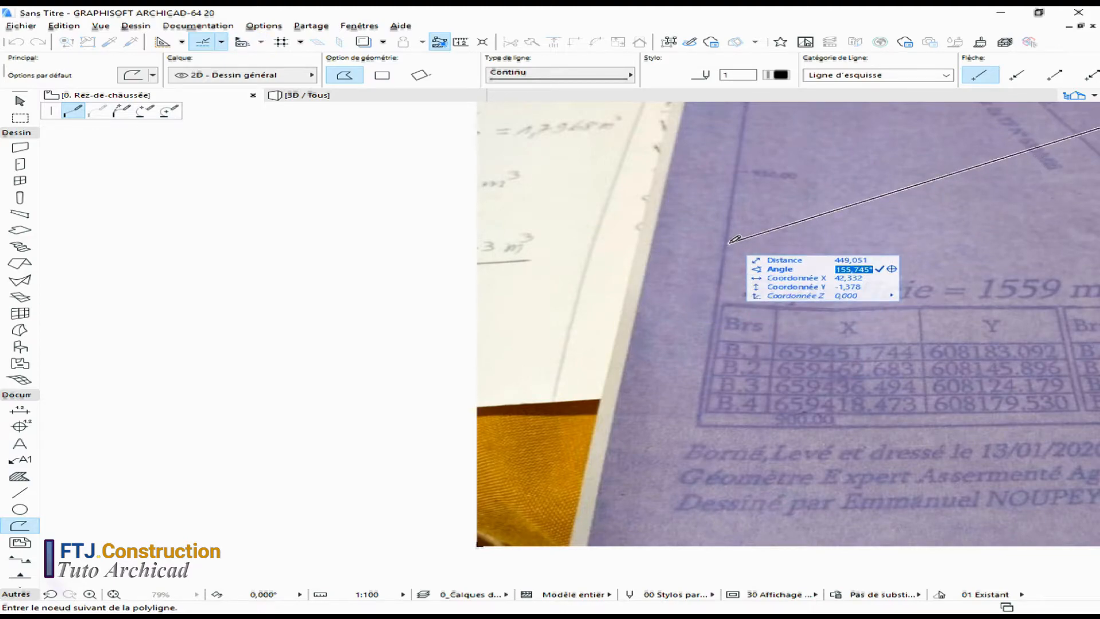
{"action": "key", "text": "Tab"}
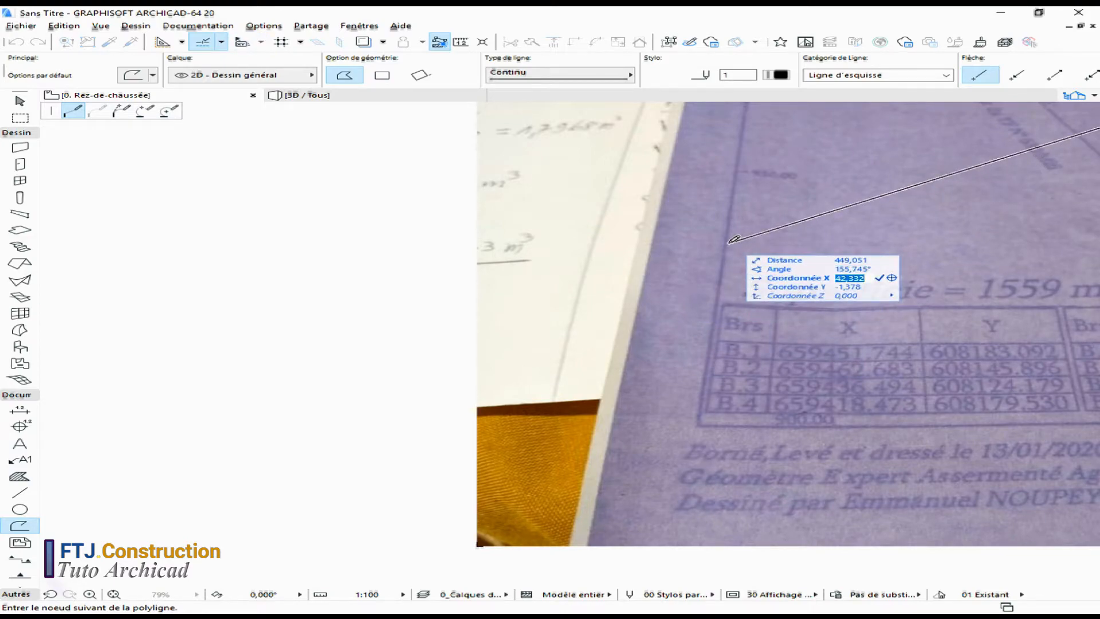
{"action": "type", "text": "462,683"}
{"action": "key", "text": "Tab"}
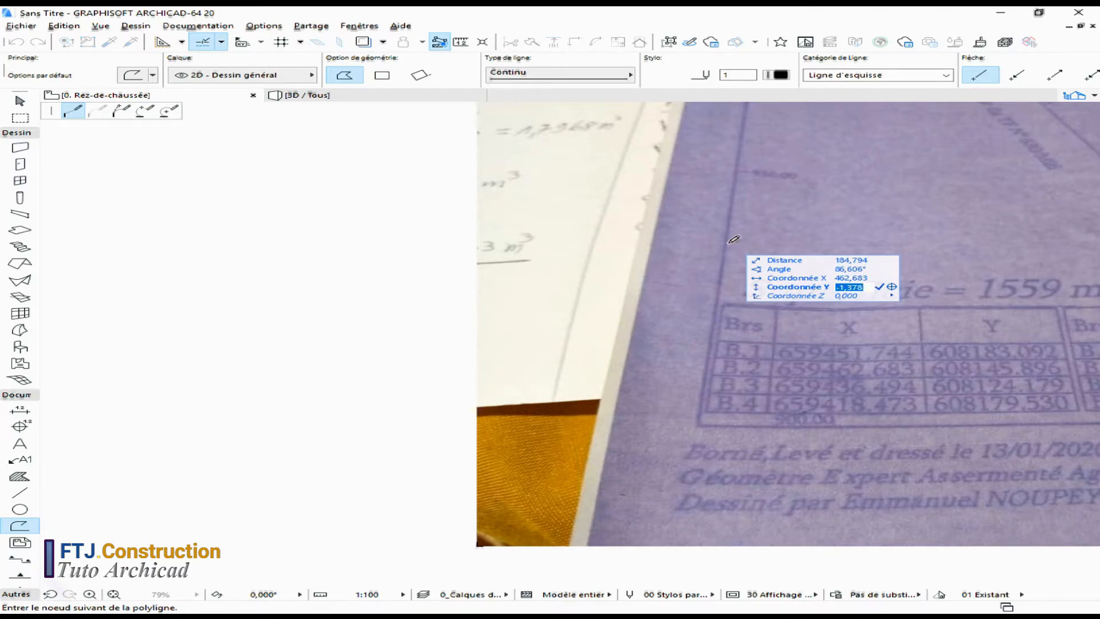
{"action": "type", "text": "145,896"}
{"action": "key", "text": "Return"}
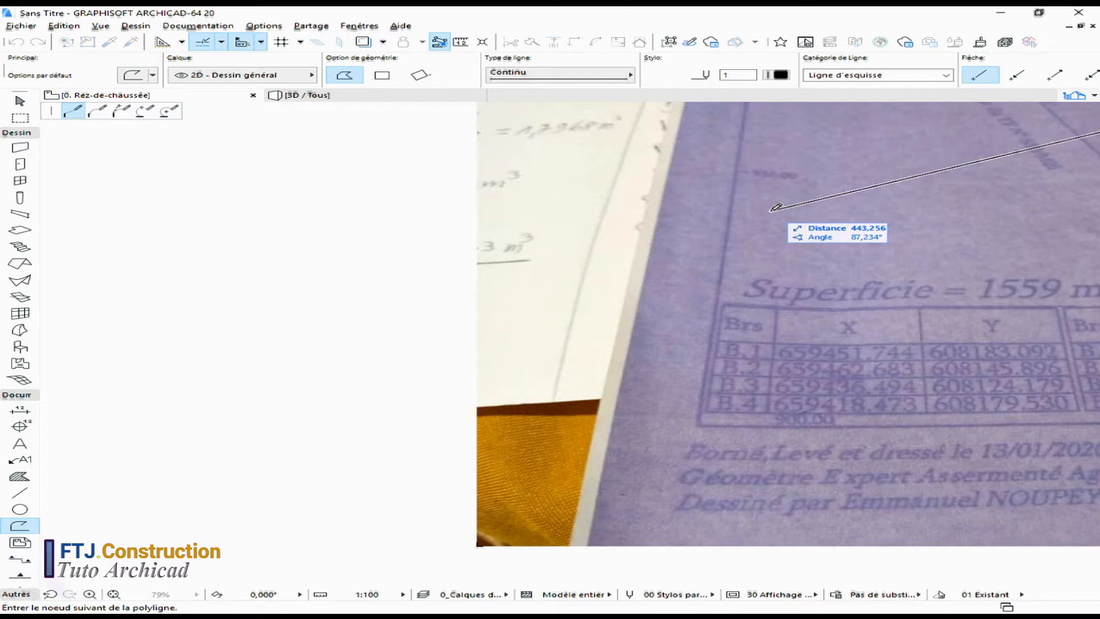
Place the polyline's third vertex at marker B.3 with coordinates X 436,494 and Y 124,179
{"action": "key", "text": "Tab"}
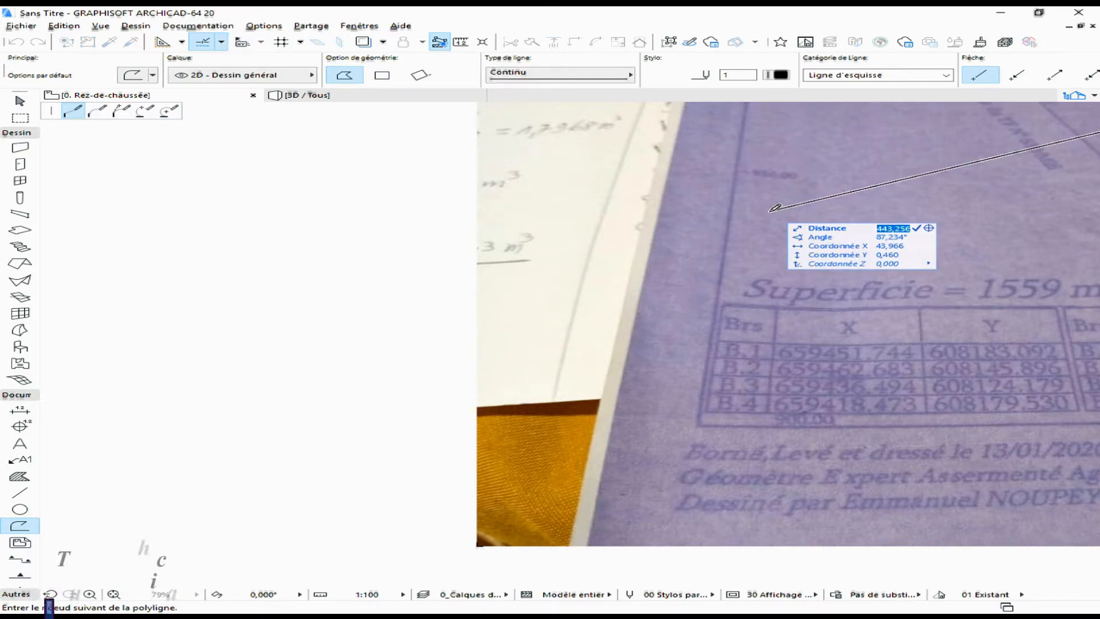
{"action": "key", "text": "Tab"}
{"action": "key", "text": "Tab"}
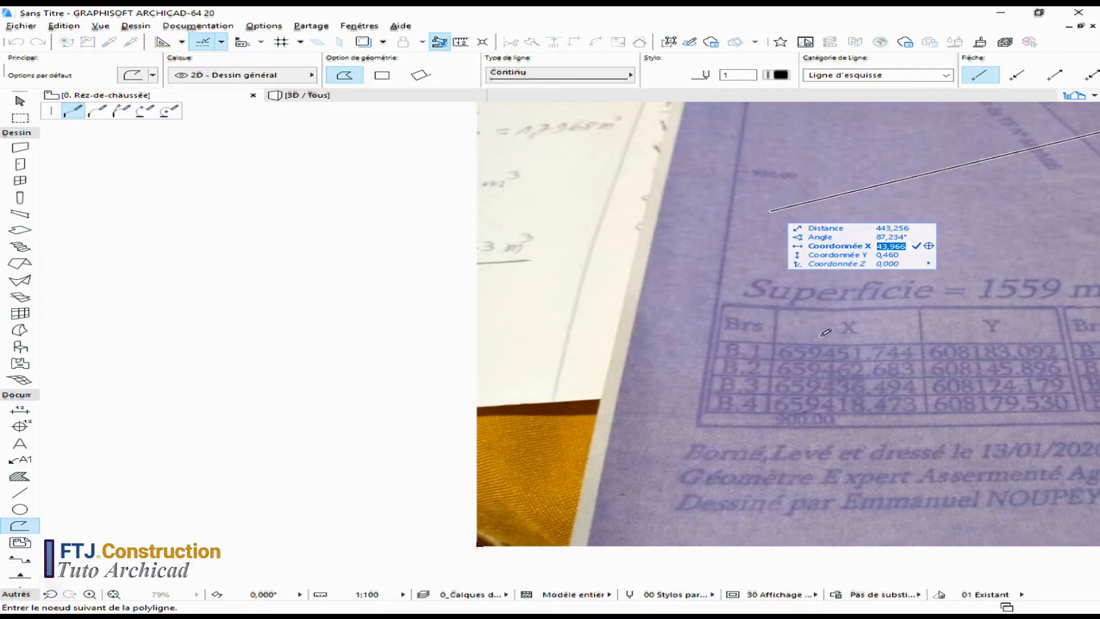
{"action": "type", "text": "436,494"}
{"action": "key", "text": "Tab"}
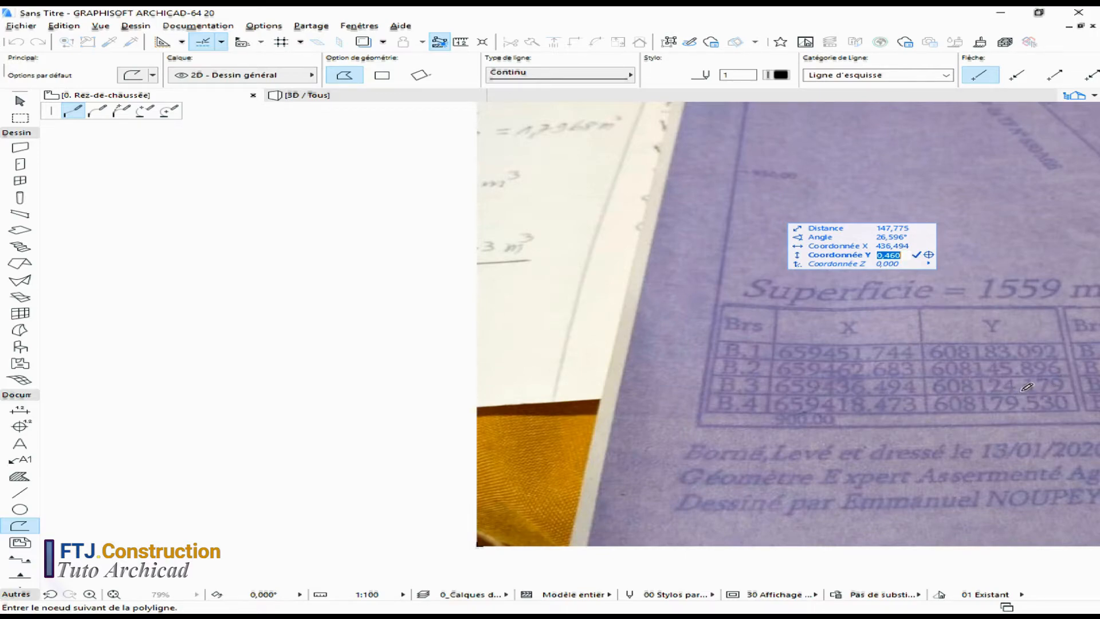
{"action": "type", "text": "124,179"}
{"action": "key", "text": "Return"}
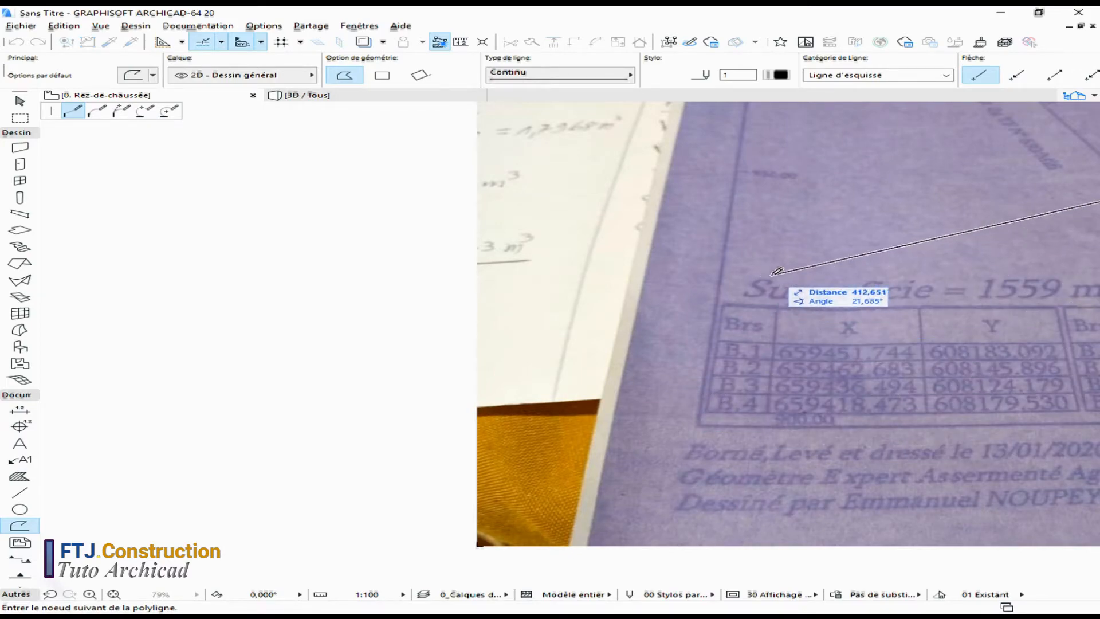
Place the polyline's fourth vertex at marker B.4 with coordinates X 418,473 and Y 179,530
{"action": "key", "text": "Tab"}
{"action": "key", "text": "Tab"}
{"action": "key", "text": "Tab"}
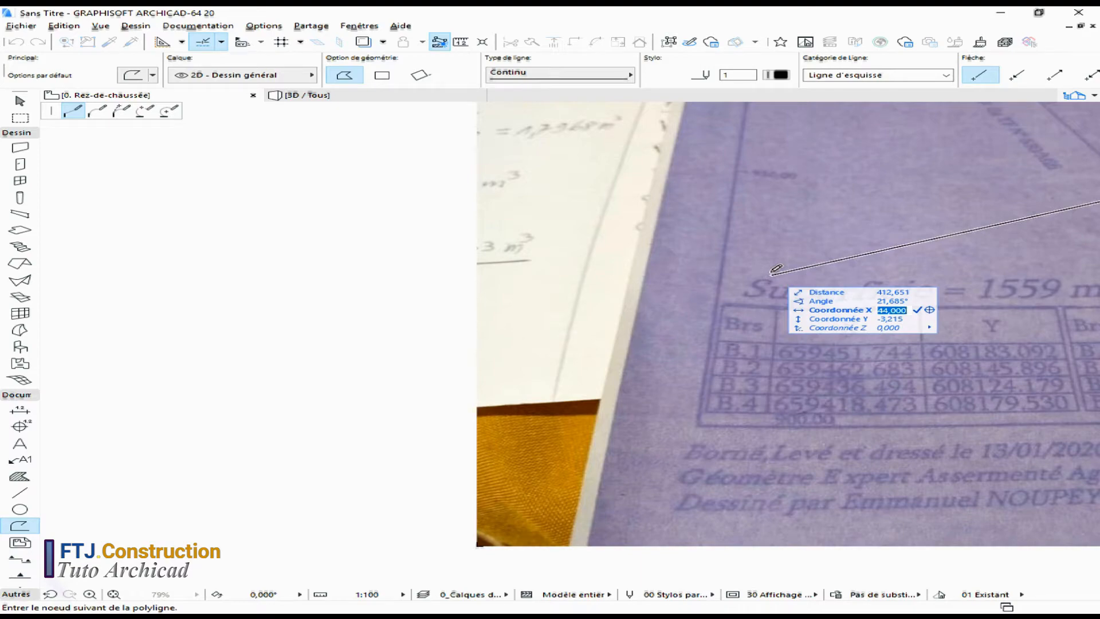
{"action": "type", "text": "418,473"}
{"action": "key", "text": "Tab"}
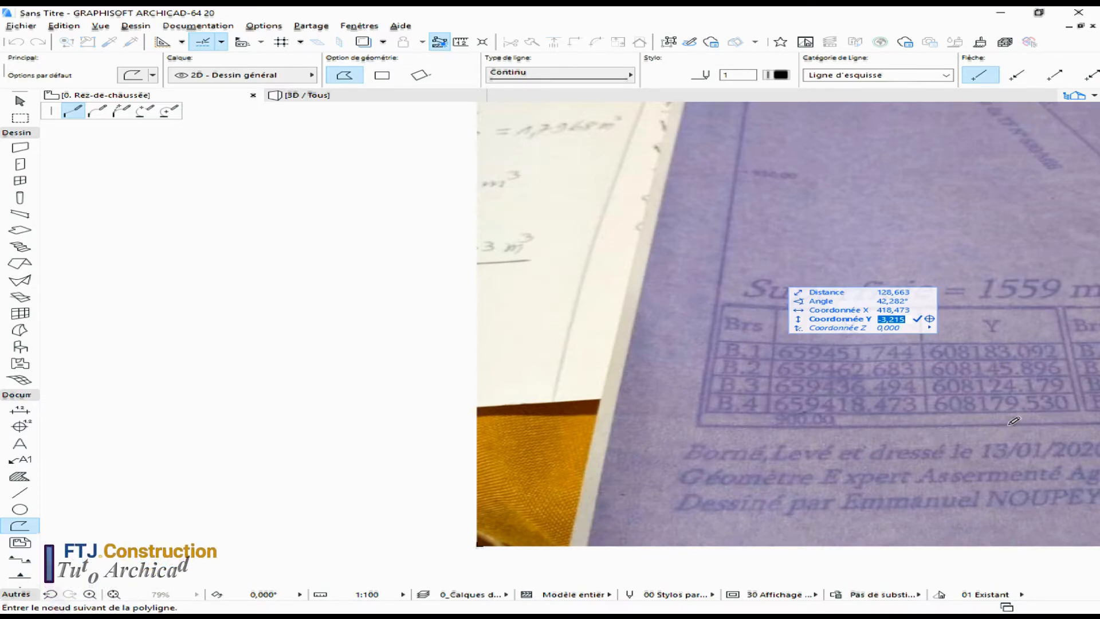
{"action": "type", "text": "1"}
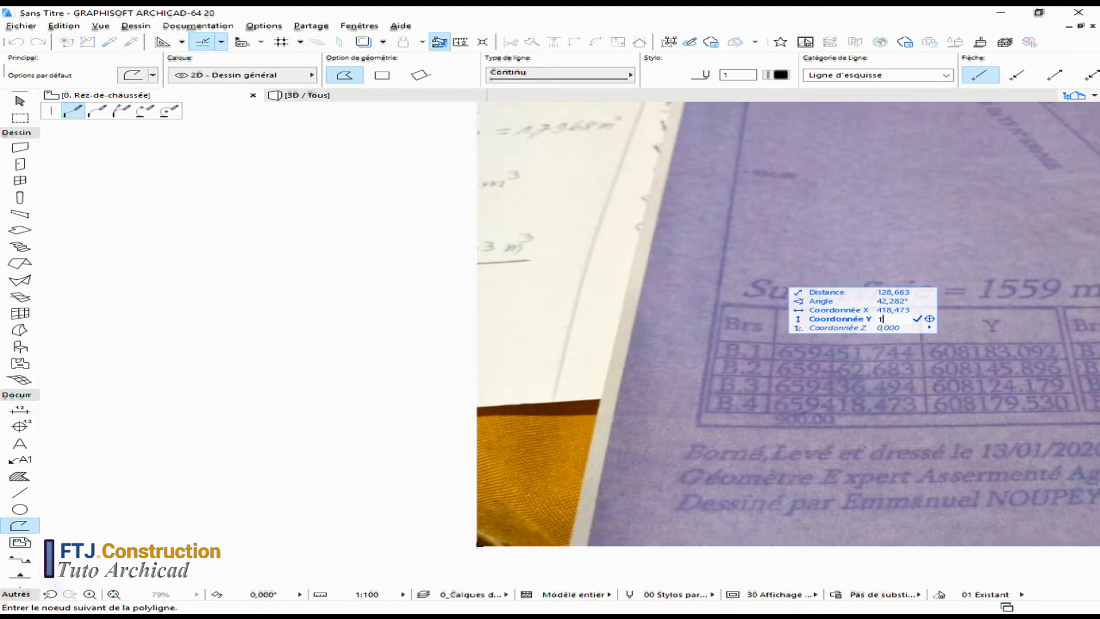
{"action": "type", "text": "79,530"}
{"action": "key", "text": "Return"}
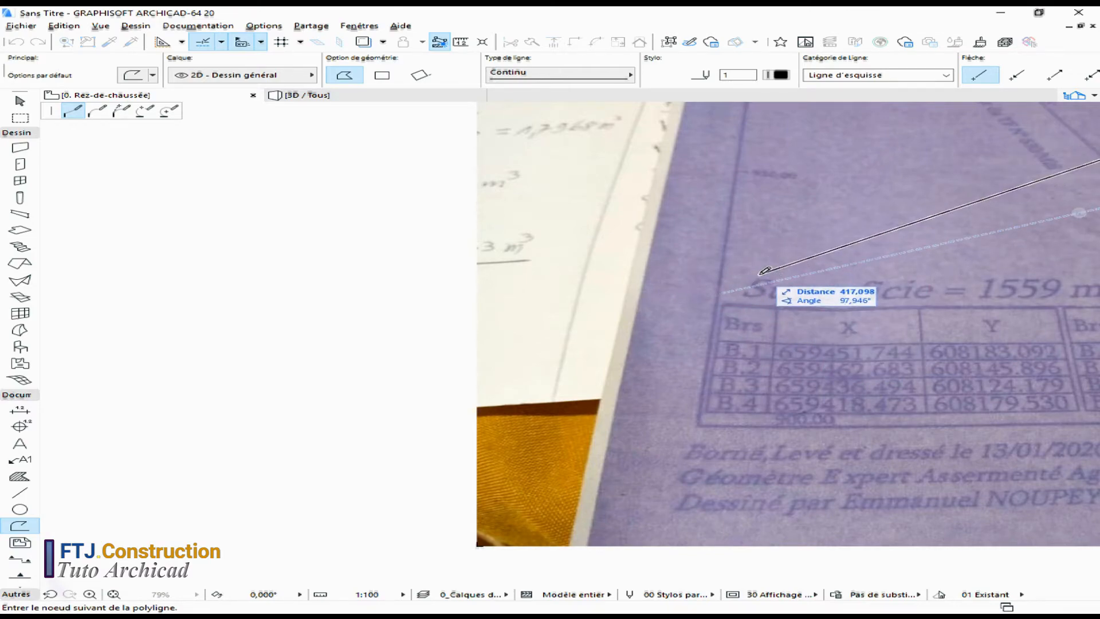
Close the parcel polyline back at marker B.1 with coordinates X 451,744 and Y 183,092
{"action": "key", "text": "Tab"}
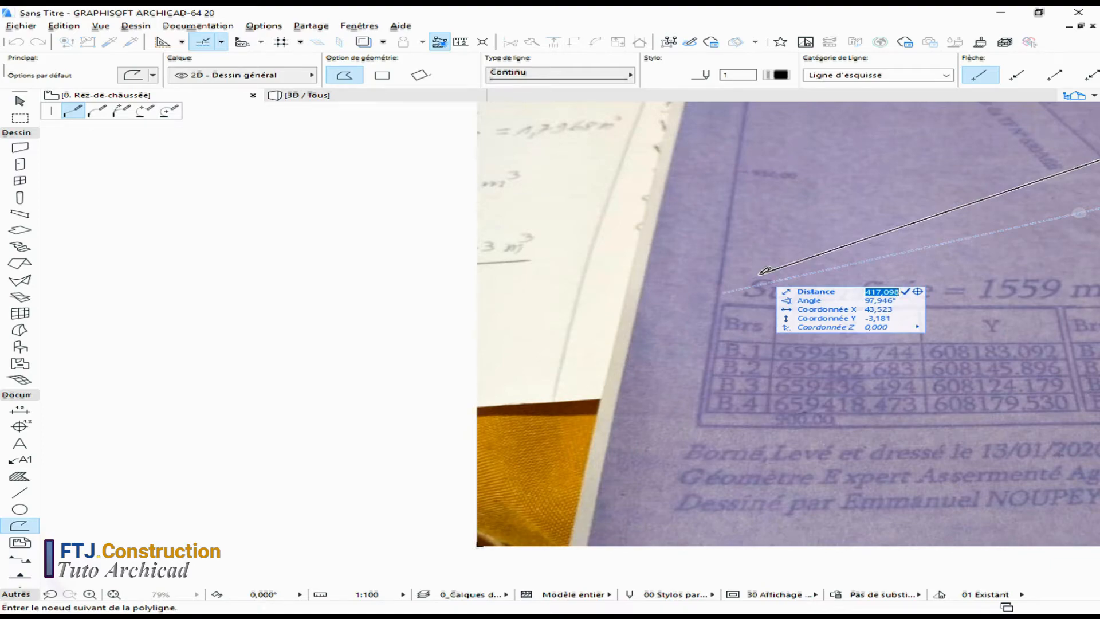
{"action": "key", "text": "Tab"}
{"action": "key", "text": "Tab"}
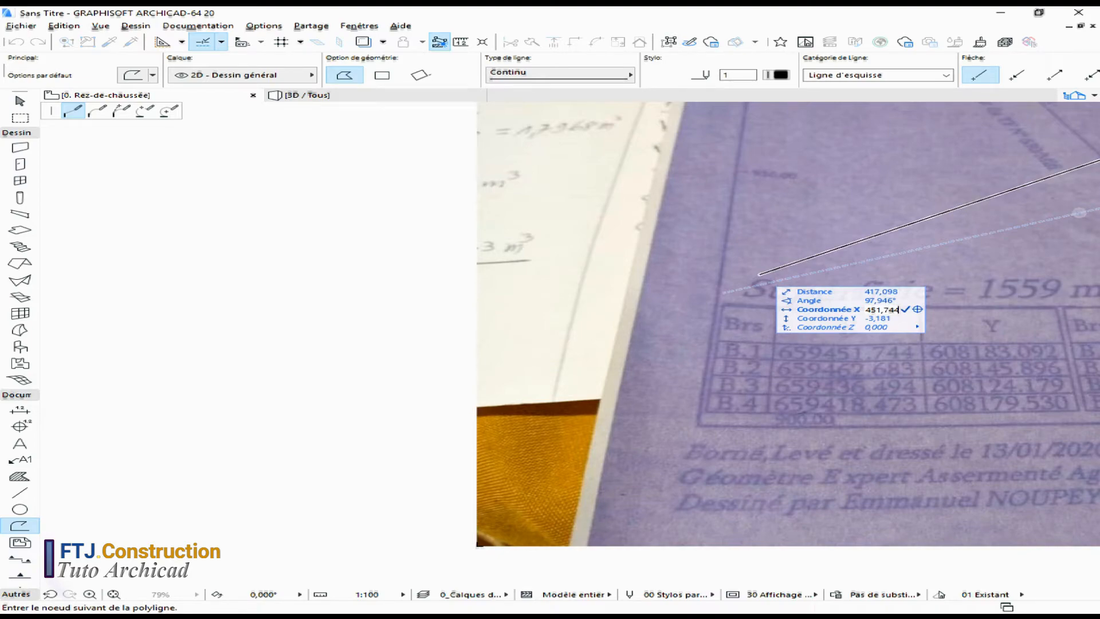
{"action": "key", "text": "Tab"}
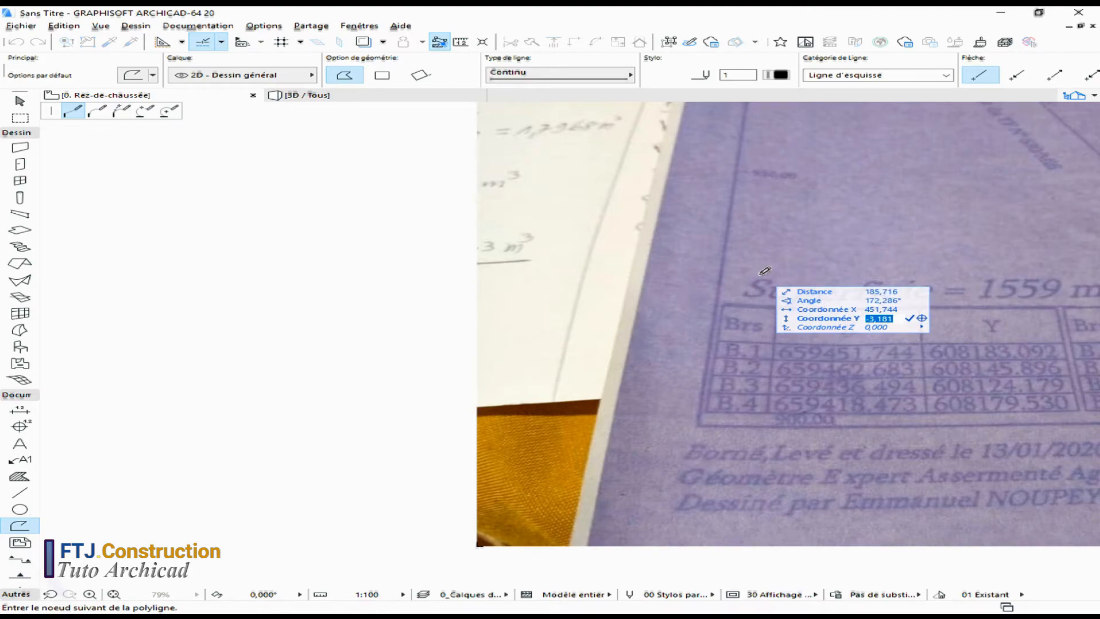
{"action": "type", "text": "183,092"}
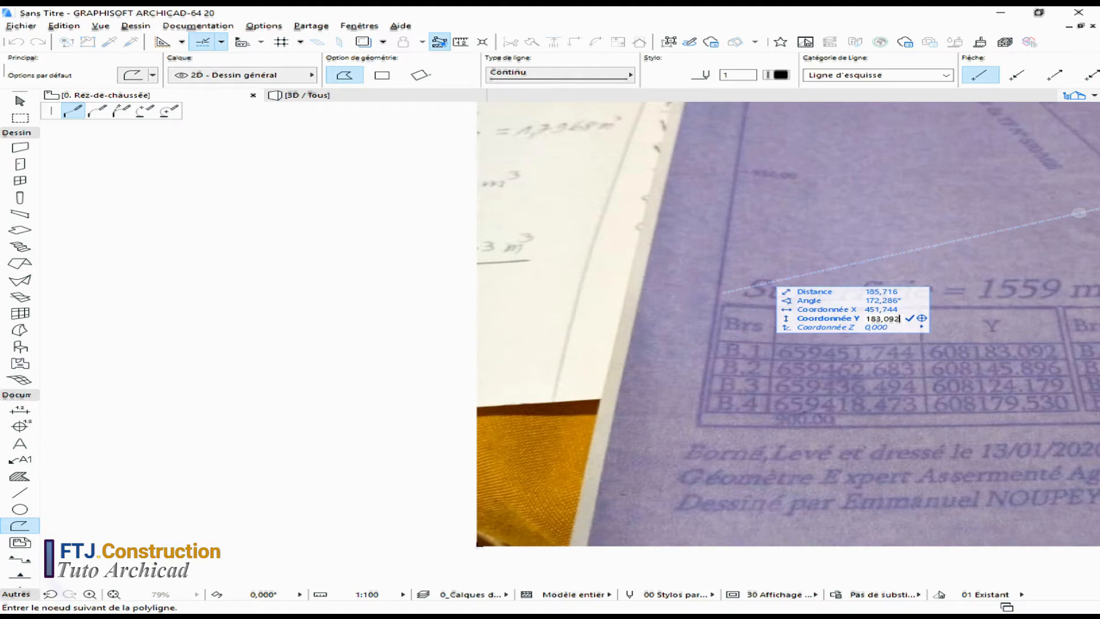
{"action": "key", "text": "Return"}
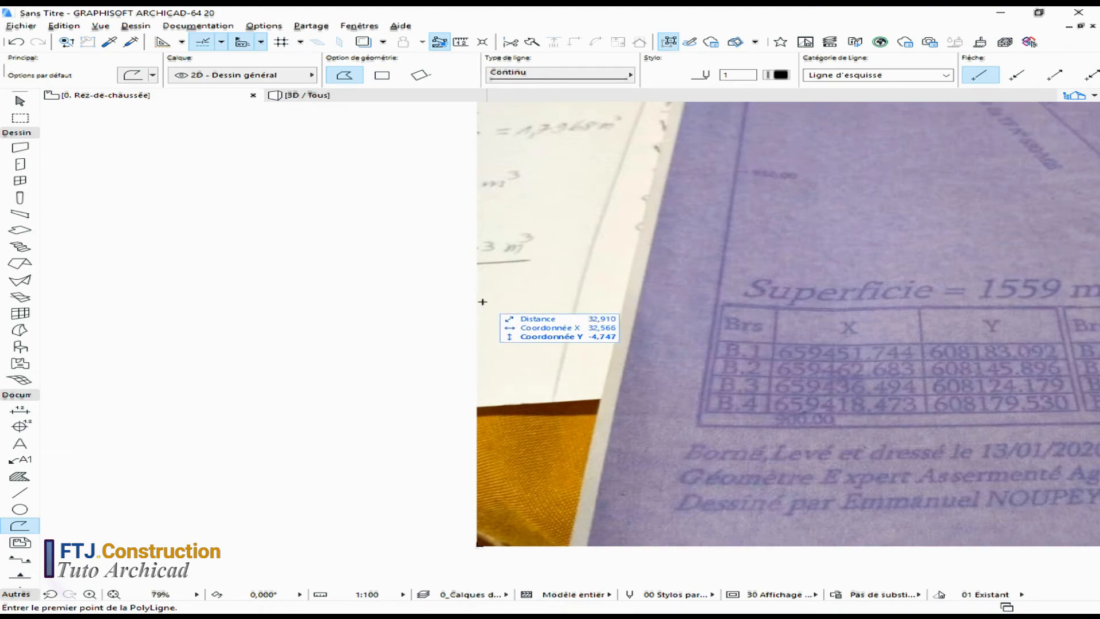
Locate the closed parcel outline in the whole floor plan and examine its position relative to the site plan images
{"action": "scroll", "coordinate": [434, 332], "scroll_direction": "down", "scroll_amount": 2}
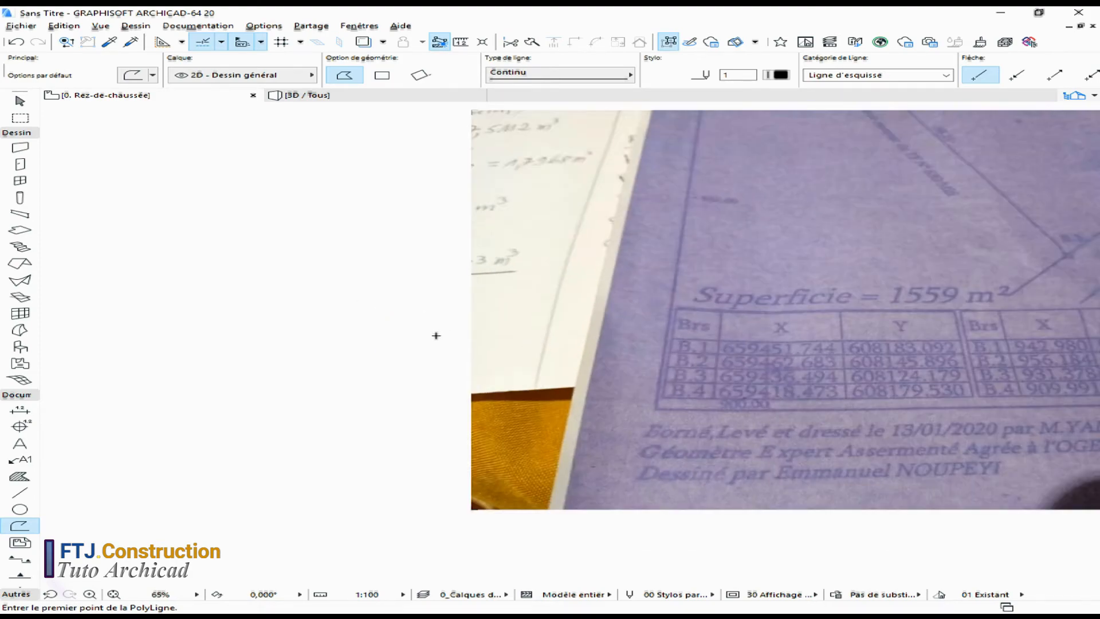
{"action": "scroll", "coordinate": [436, 336], "scroll_direction": "down", "scroll_amount": 10}
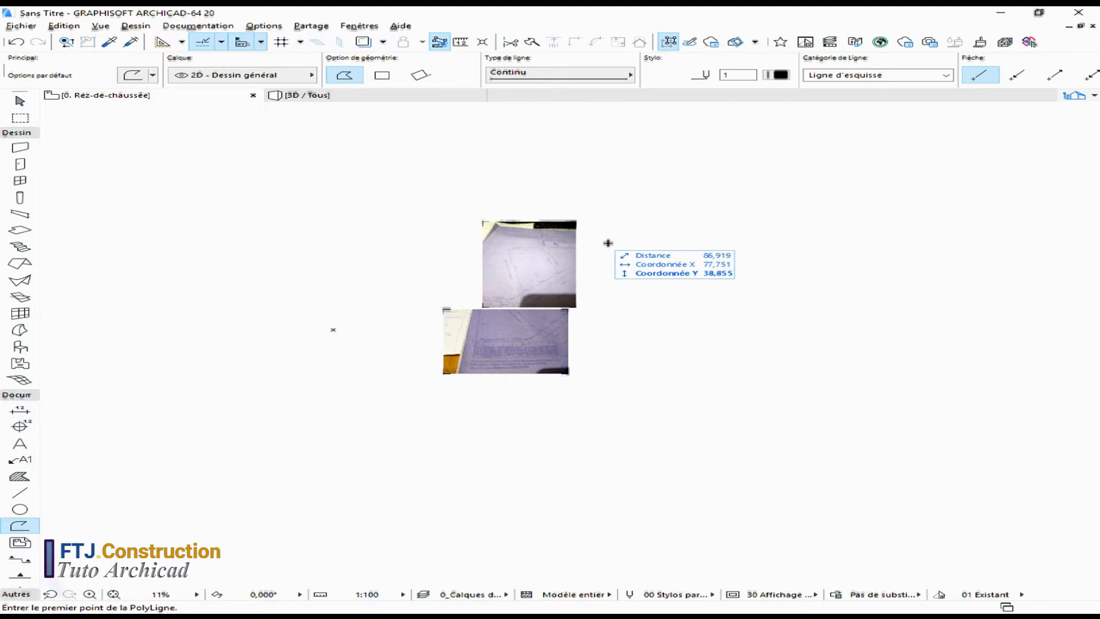
{"action": "scroll", "coordinate": [461, 388], "scroll_direction": "down", "scroll_amount": 3}
{"action": "scroll", "coordinate": [527, 368], "scroll_direction": "down", "scroll_amount": 1}
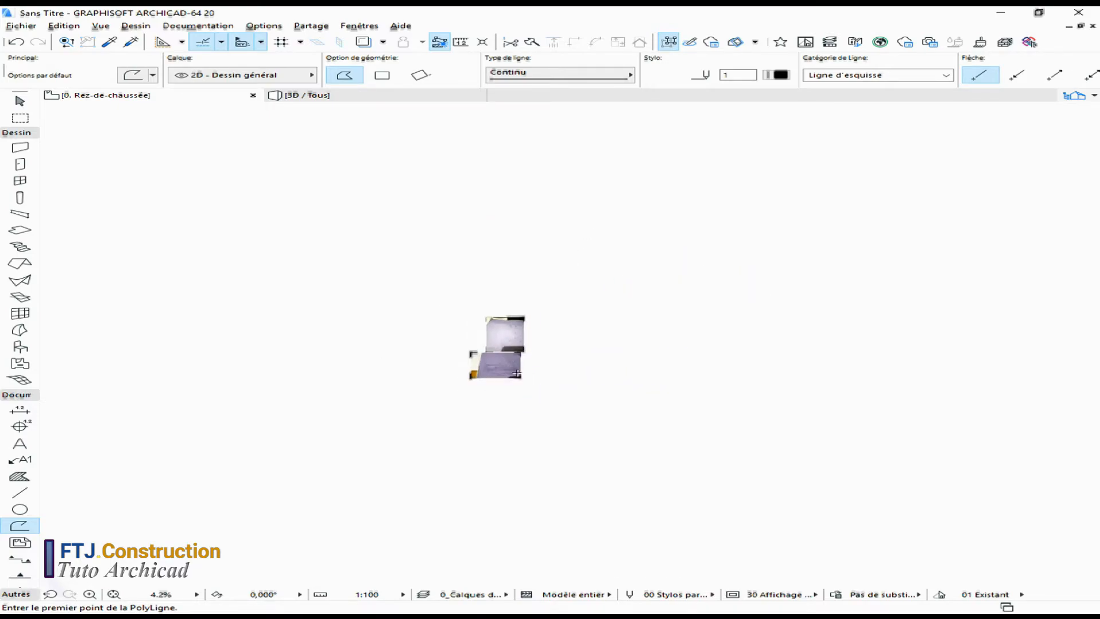
{"action": "left_click", "coordinate": [111, 594]}
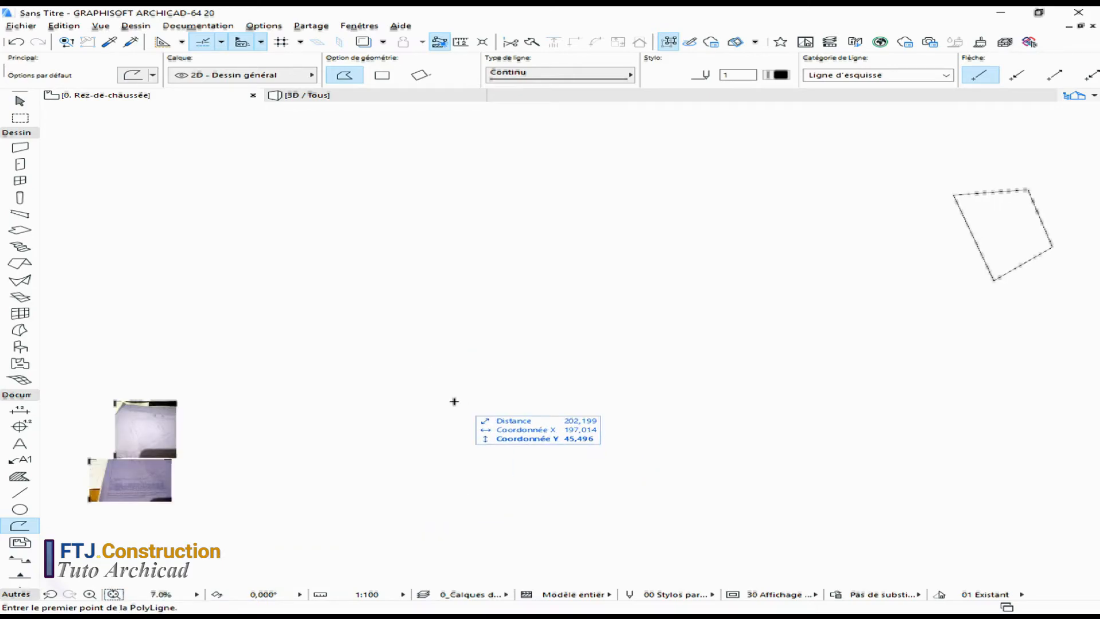
{"action": "scroll", "coordinate": [453, 401], "scroll_direction": "down", "scroll_amount": 2}
{"action": "scroll", "coordinate": [747, 314], "scroll_direction": "up", "scroll_amount": 2}
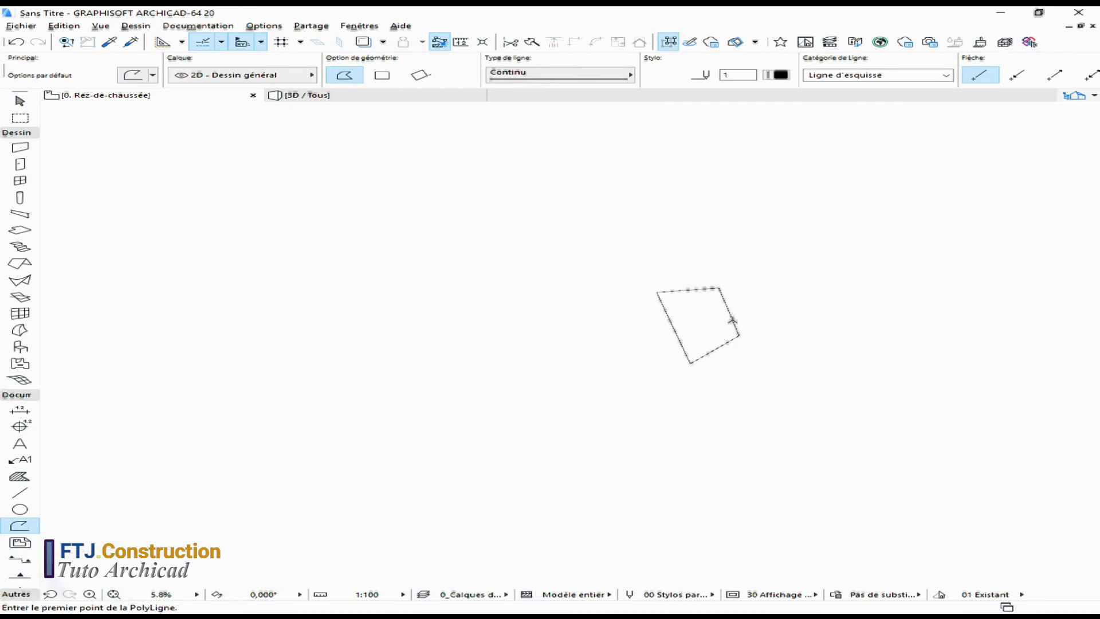
{"action": "scroll", "coordinate": [698, 331], "scroll_direction": "down", "scroll_amount": 4}
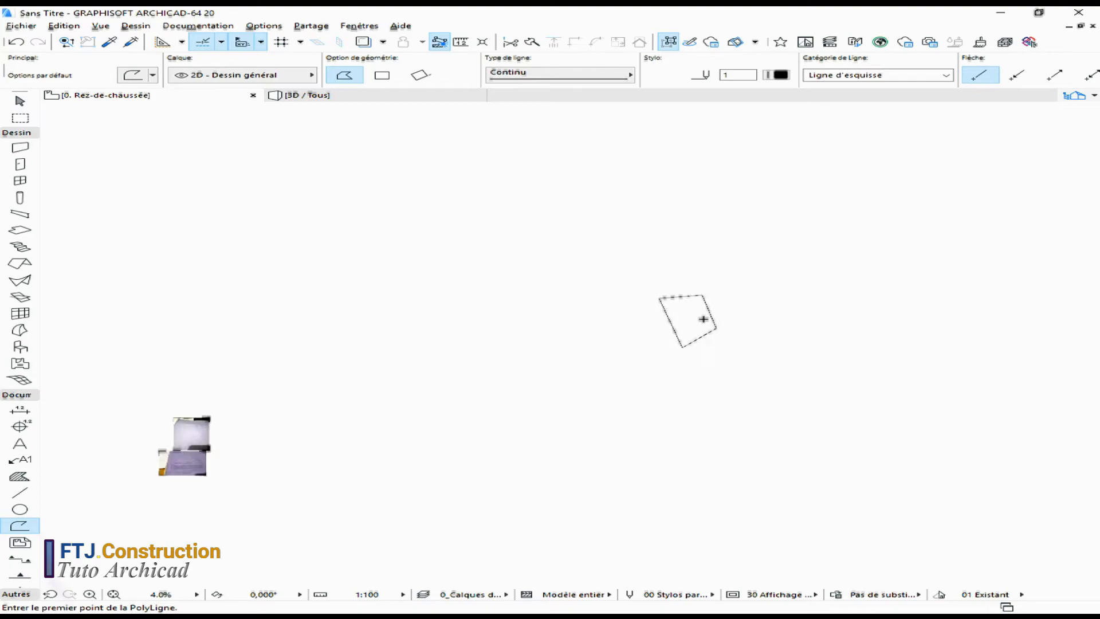
Move the whole parcel polyline by its lowest vertex to the empty area just beside the upper site plan image
{"action": "key", "text": "Escape"}
{"action": "left_click", "coordinate": [682, 347]}
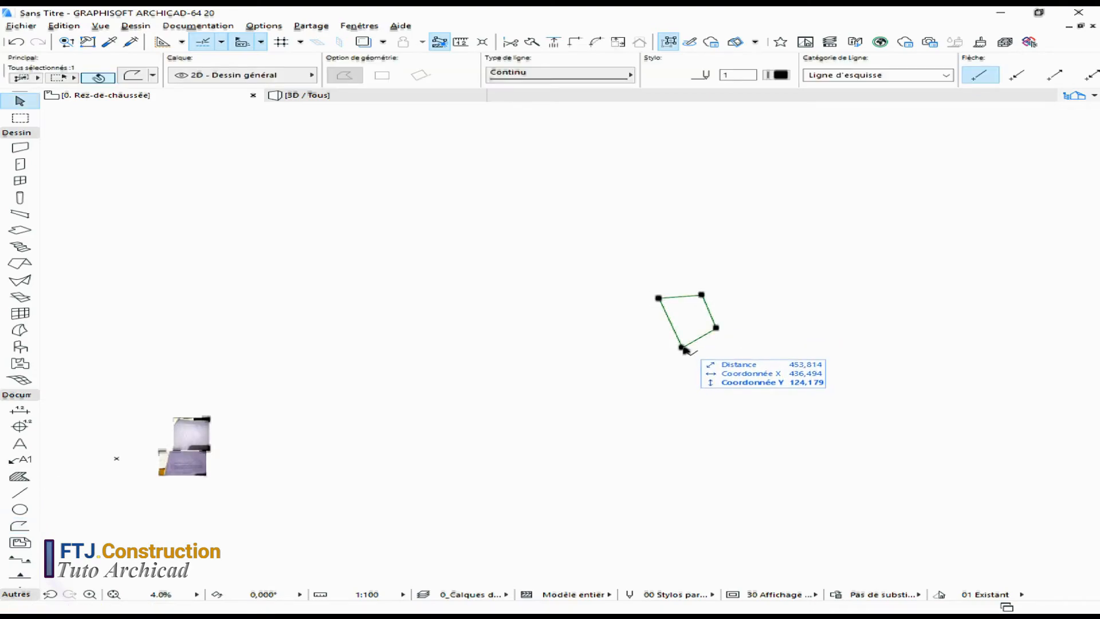
{"action": "left_click", "coordinate": [682, 347]}
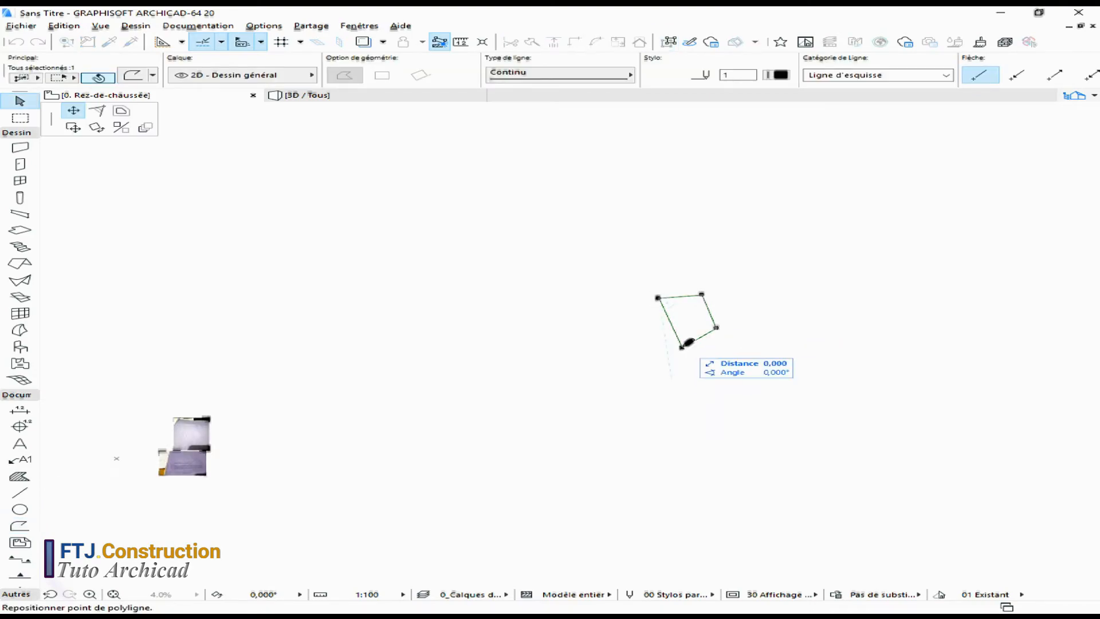
{"action": "left_click", "coordinate": [72, 126]}
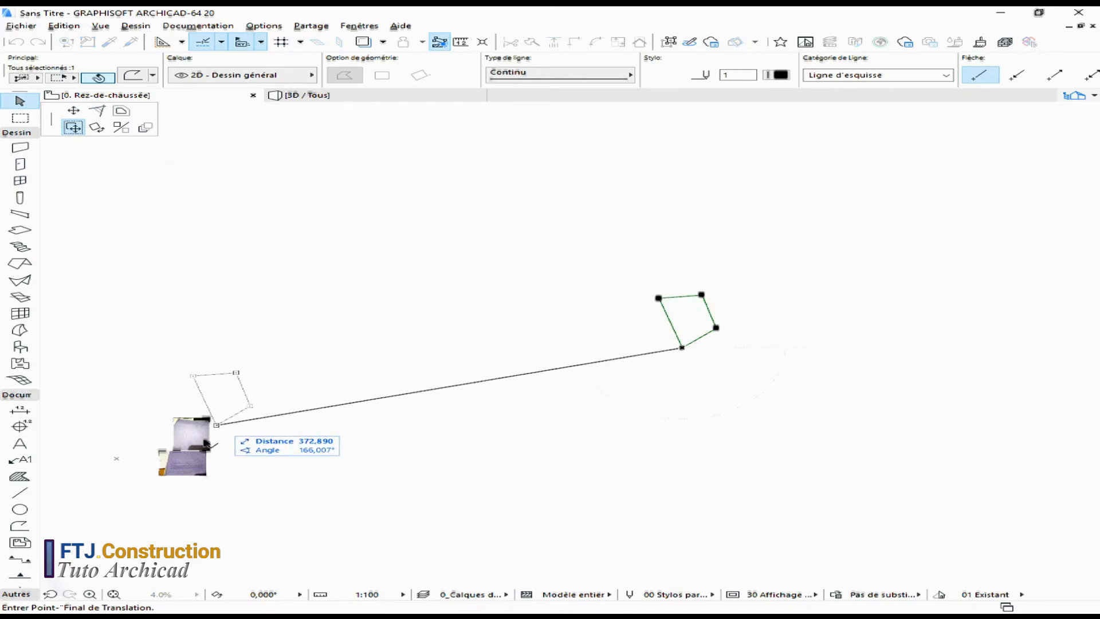
{"action": "scroll", "coordinate": [206, 444], "scroll_direction": "up", "scroll_amount": 5}
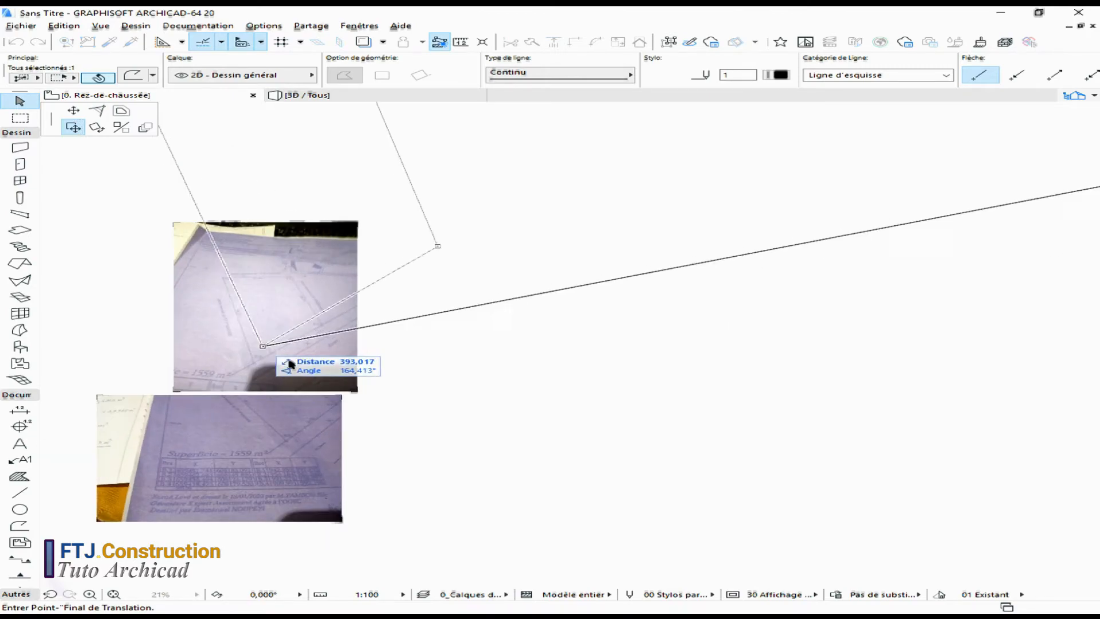
{"action": "scroll", "coordinate": [429, 385], "scroll_direction": "up", "scroll_amount": 2}
{"action": "scroll", "coordinate": [465, 434], "scroll_direction": "down", "scroll_amount": 2}
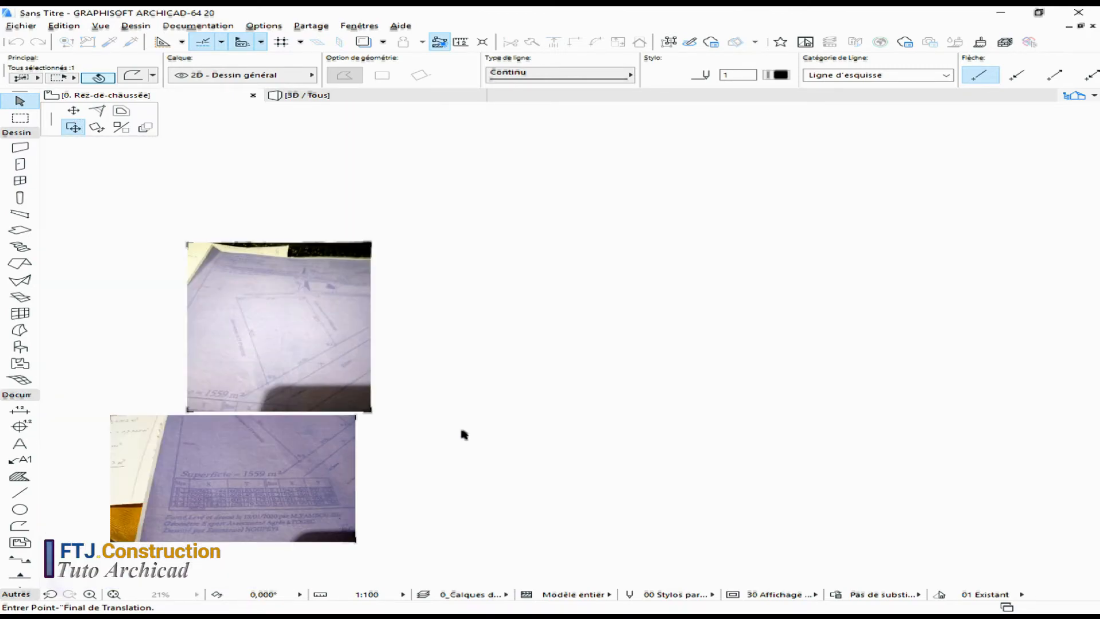
{"action": "scroll", "coordinate": [452, 385], "scroll_direction": "up", "scroll_amount": 2}
{"action": "scroll", "coordinate": [440, 396], "scroll_direction": "down", "scroll_amount": 3}
{"action": "scroll", "coordinate": [444, 370], "scroll_direction": "up", "scroll_amount": 3}
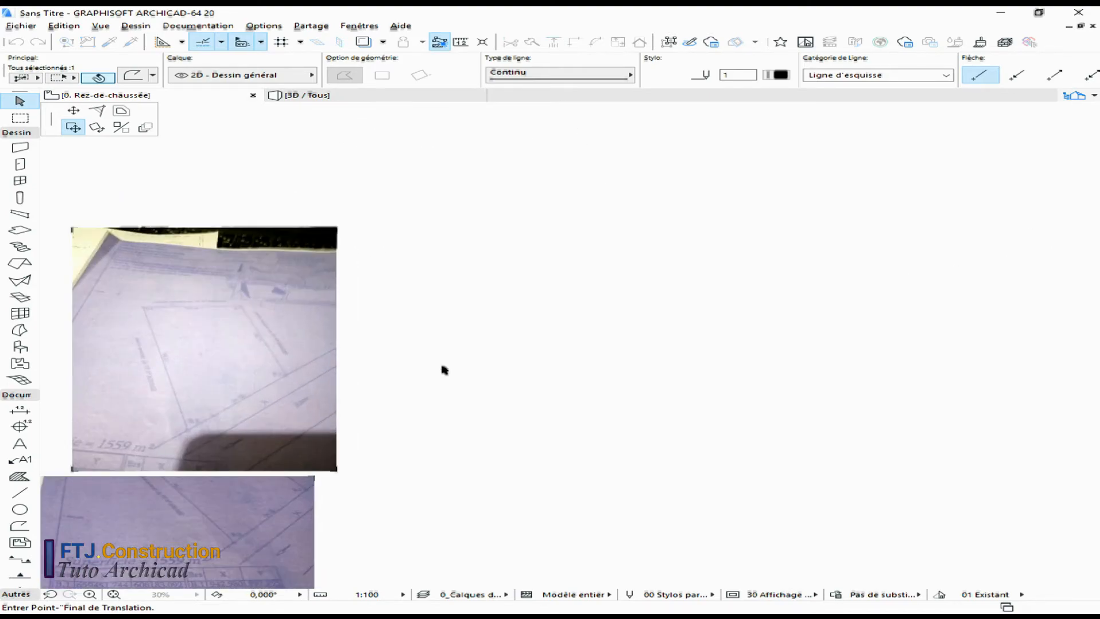
{"action": "left_click", "coordinate": [438, 384]}
{"action": "scroll", "coordinate": [454, 474], "scroll_direction": "down", "scroll_amount": 4}
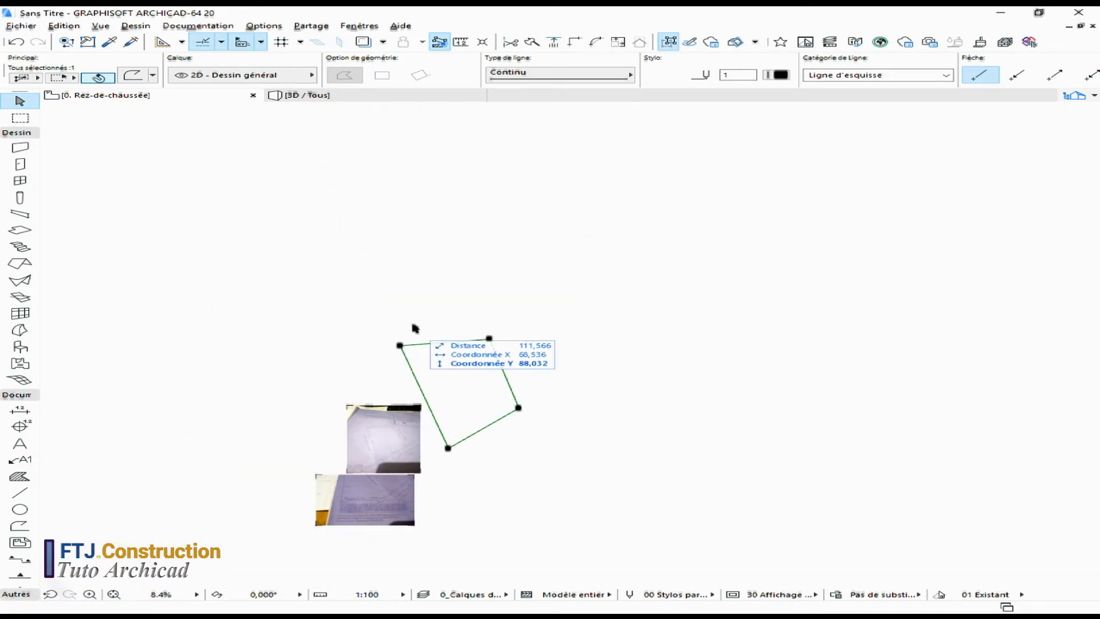
Compare the parcel polyline's shape with the parcel drawn on the upper site plan image, and clear the polyline's selection
{"action": "scroll", "coordinate": [415, 328], "scroll_direction": "up", "scroll_amount": 2}
{"action": "scroll", "coordinate": [401, 400], "scroll_direction": "down", "scroll_amount": 1}
{"action": "scroll", "coordinate": [388, 510], "scroll_direction": "up", "scroll_amount": 4}
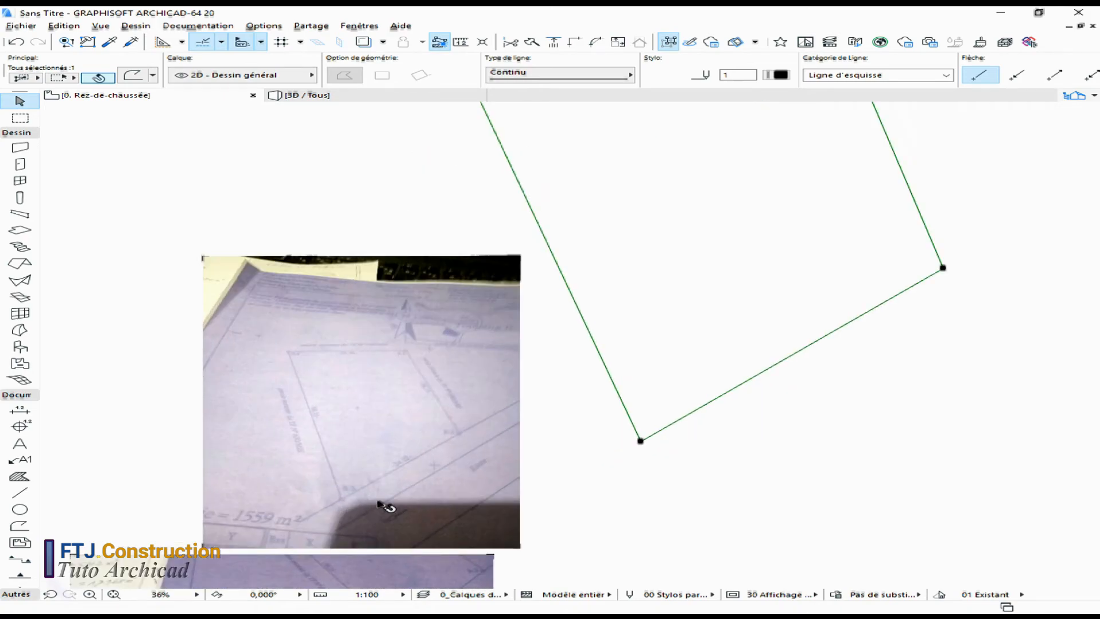
{"action": "scroll", "coordinate": [269, 466], "scroll_direction": "down", "scroll_amount": 2}
{"action": "scroll", "coordinate": [304, 442], "scroll_direction": "up", "scroll_amount": 3}
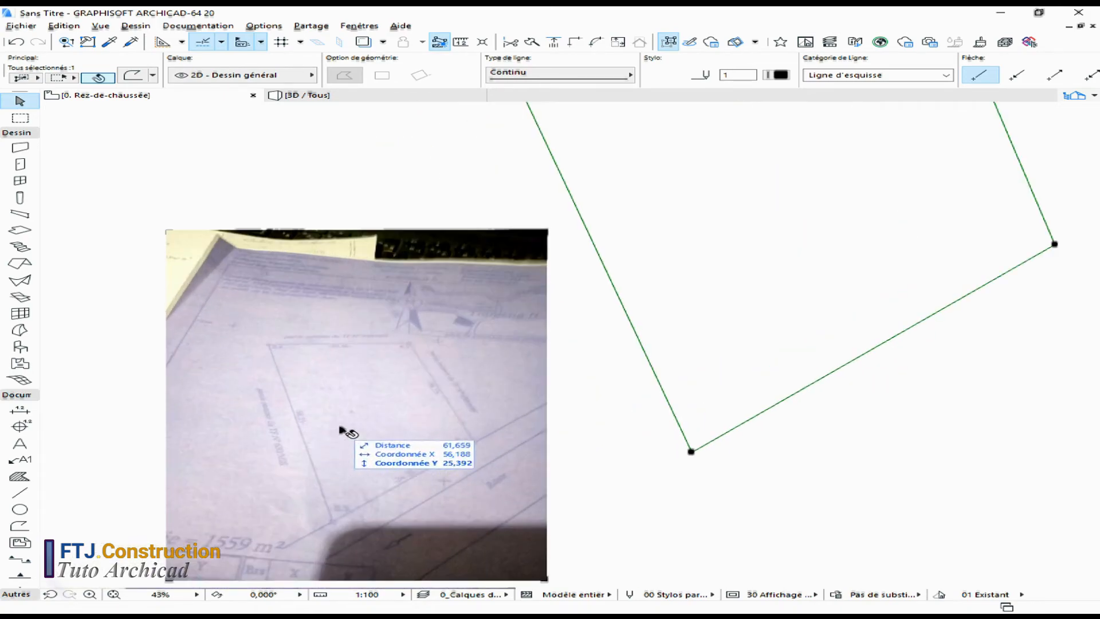
{"action": "scroll", "coordinate": [339, 432], "scroll_direction": "down", "scroll_amount": 1}
{"action": "left_click", "coordinate": [393, 241]}
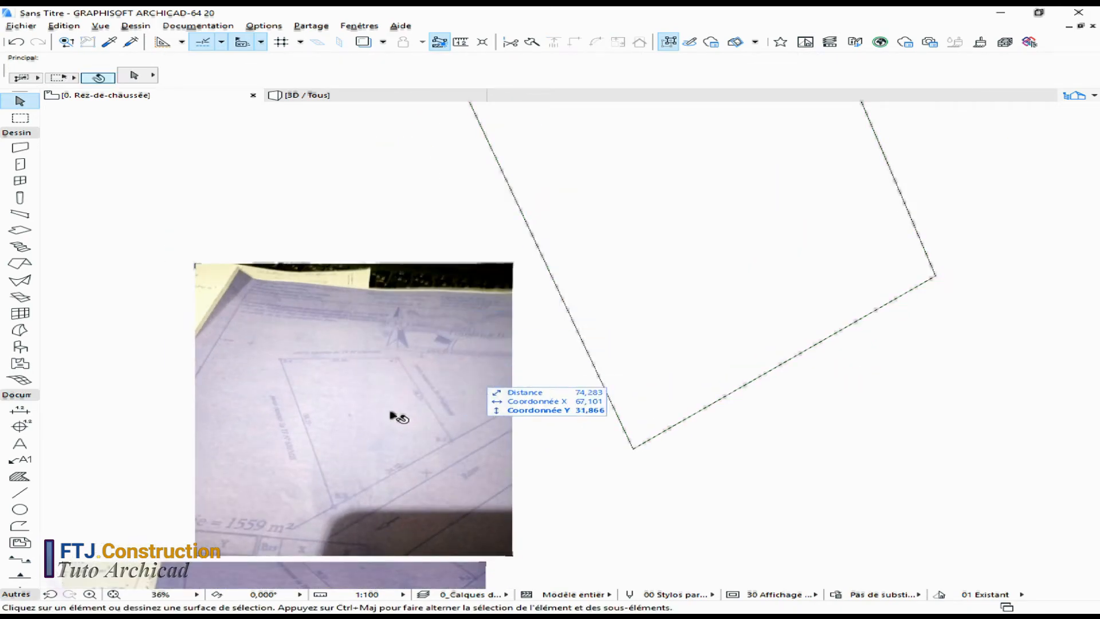
{"action": "scroll", "coordinate": [393, 417], "scroll_direction": "down", "scroll_amount": 2}
{"action": "scroll", "coordinate": [401, 437], "scroll_direction": "down", "scroll_amount": 1}
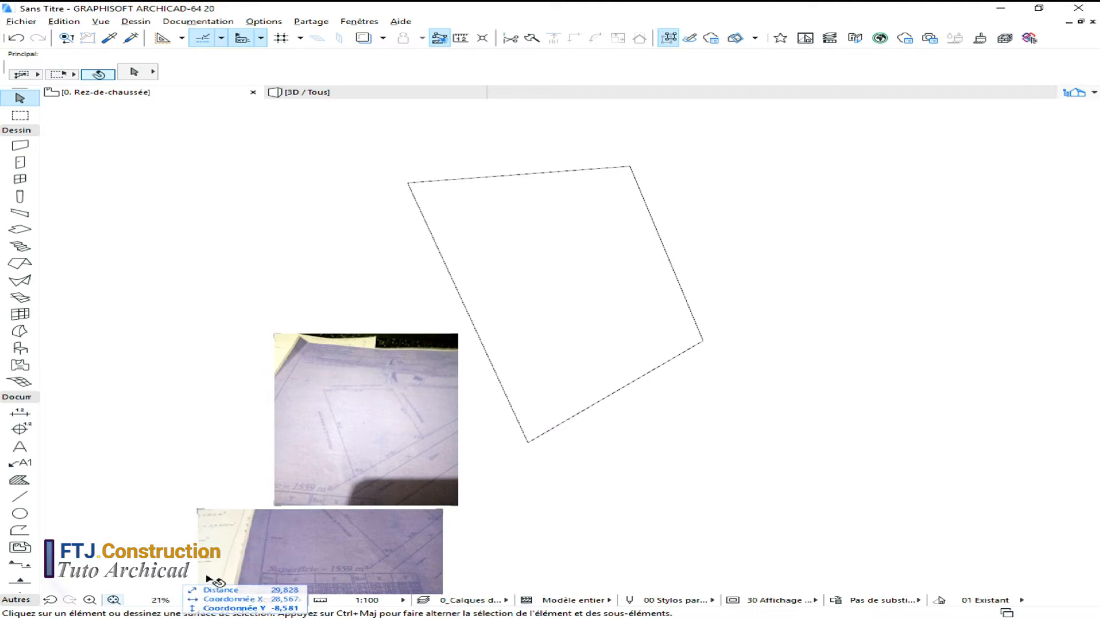
Dimension the parcel's upper edge between its two upper vertices, placing the dimension line just outside the parcel
{"action": "left_click", "coordinate": [20, 413]}
{"action": "left_click", "coordinate": [408, 183]}
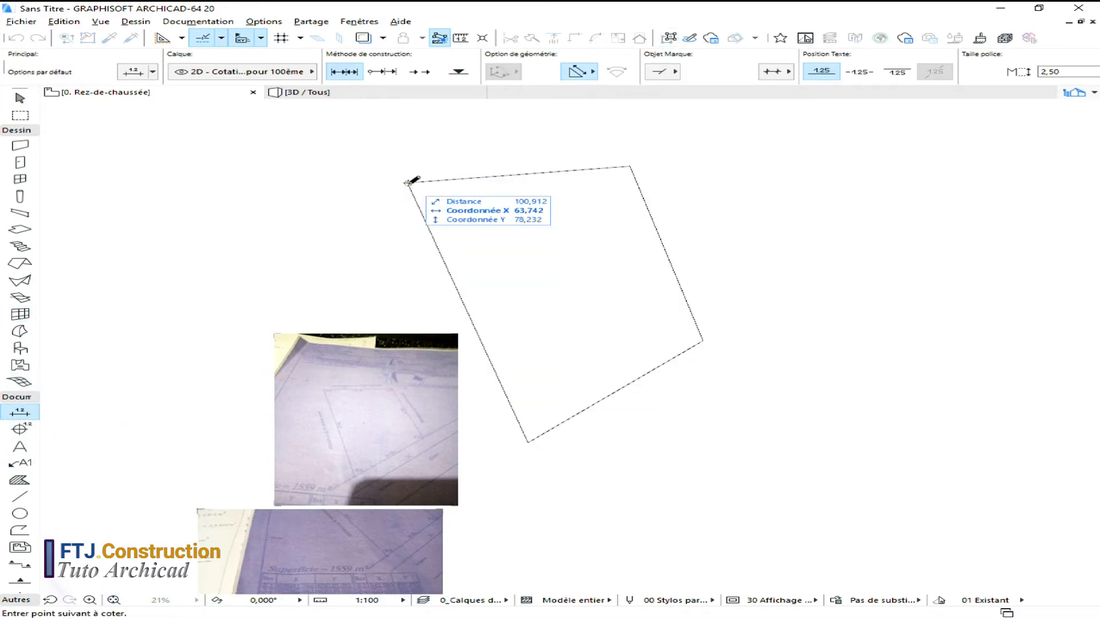
{"action": "left_click", "coordinate": [630, 166]}
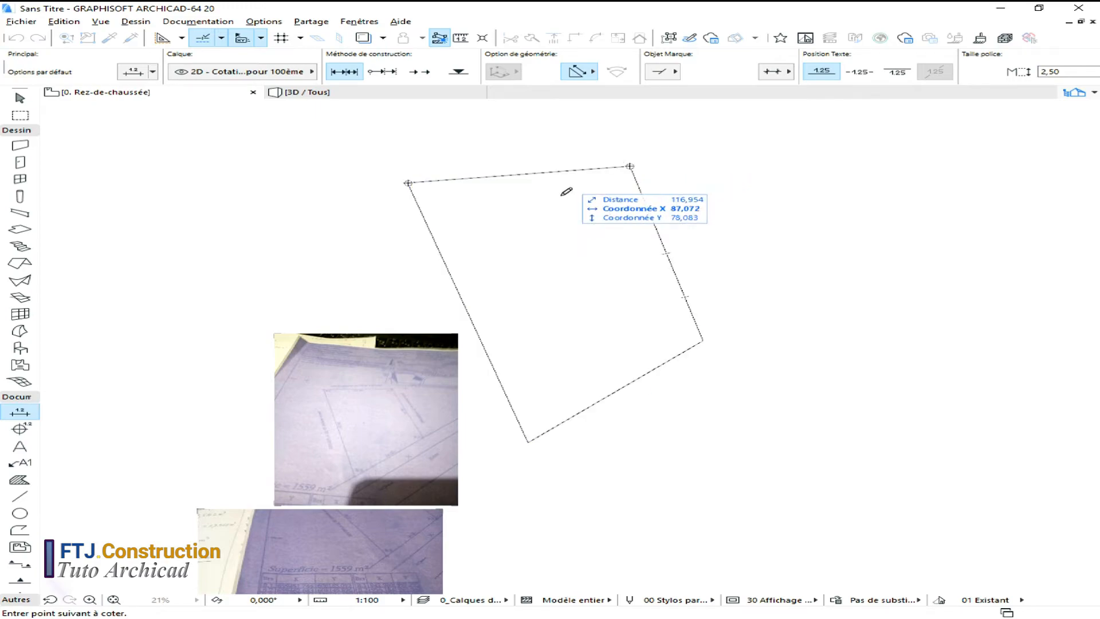
{"action": "right_click", "coordinate": [566, 215]}
{"action": "left_click", "coordinate": [602, 292]}
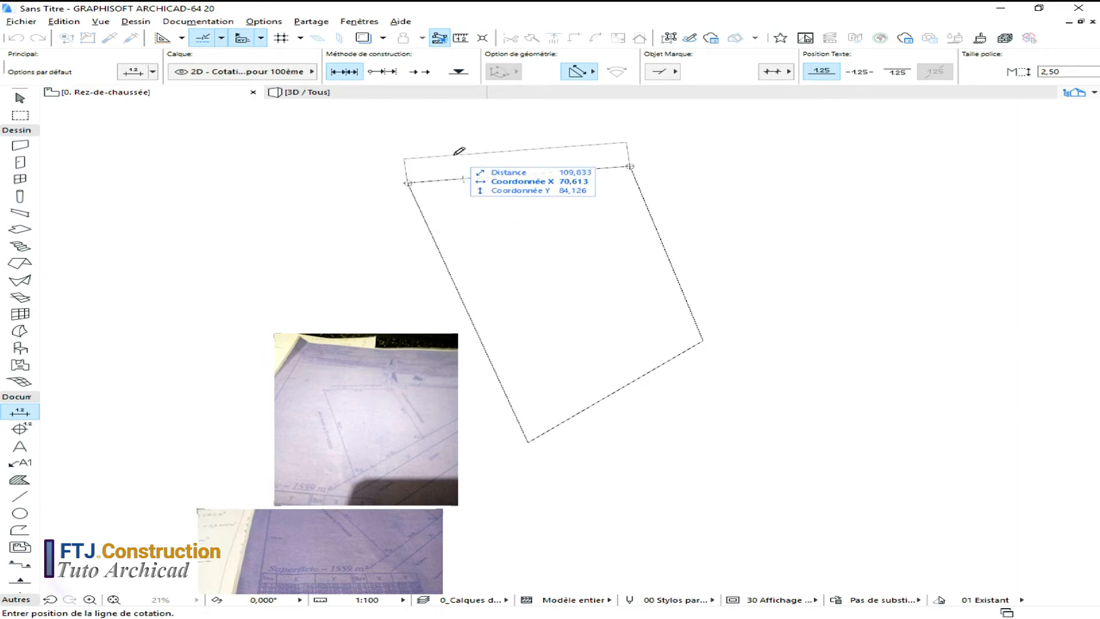
{"action": "left_click", "coordinate": [457, 156]}
{"action": "scroll", "coordinate": [510, 146], "scroll_direction": "up", "scroll_amount": 10}
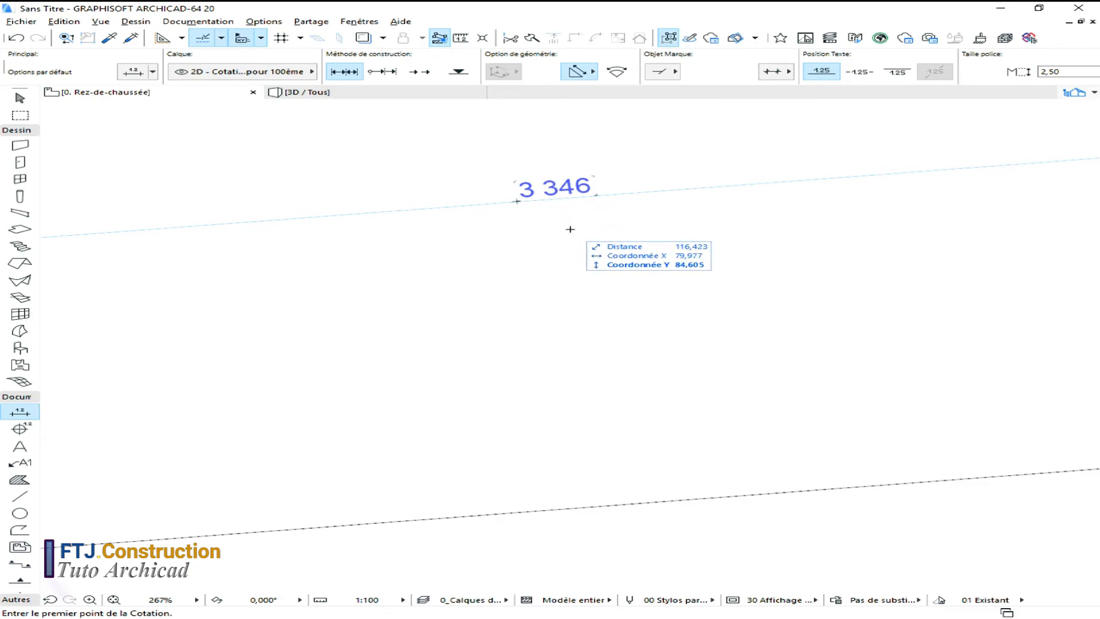
{"action": "scroll", "coordinate": [611, 232], "scroll_direction": "down", "scroll_amount": 2}
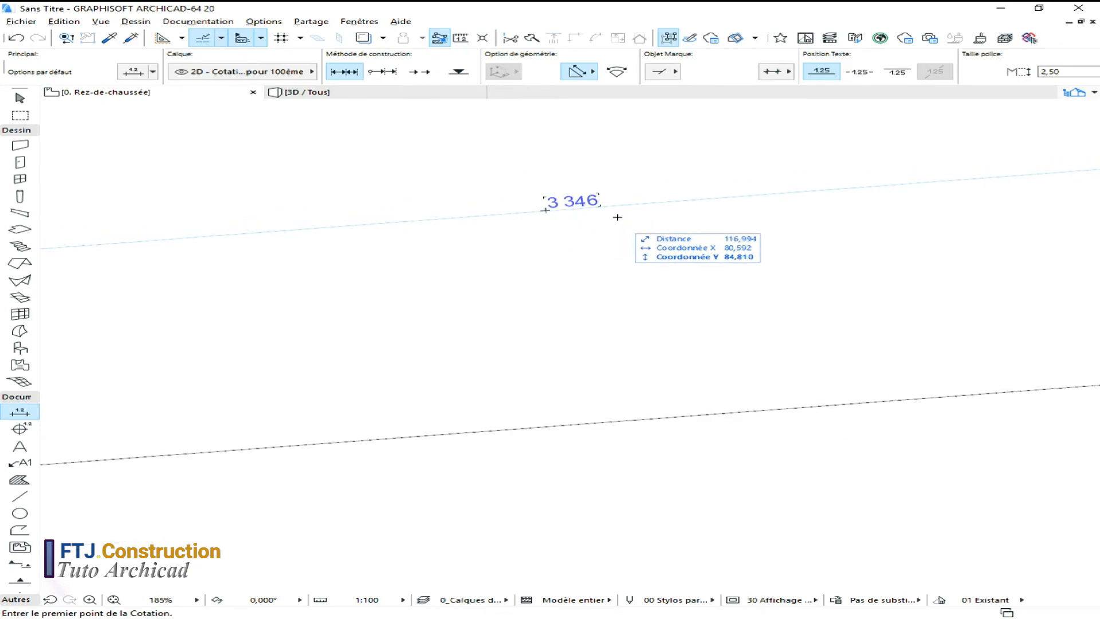
Examine the side lengths written on the upper site plan image along edges B.4–B.1 and B.1–B.2
{"action": "scroll", "coordinate": [618, 217], "scroll_direction": "down", "scroll_amount": 10}
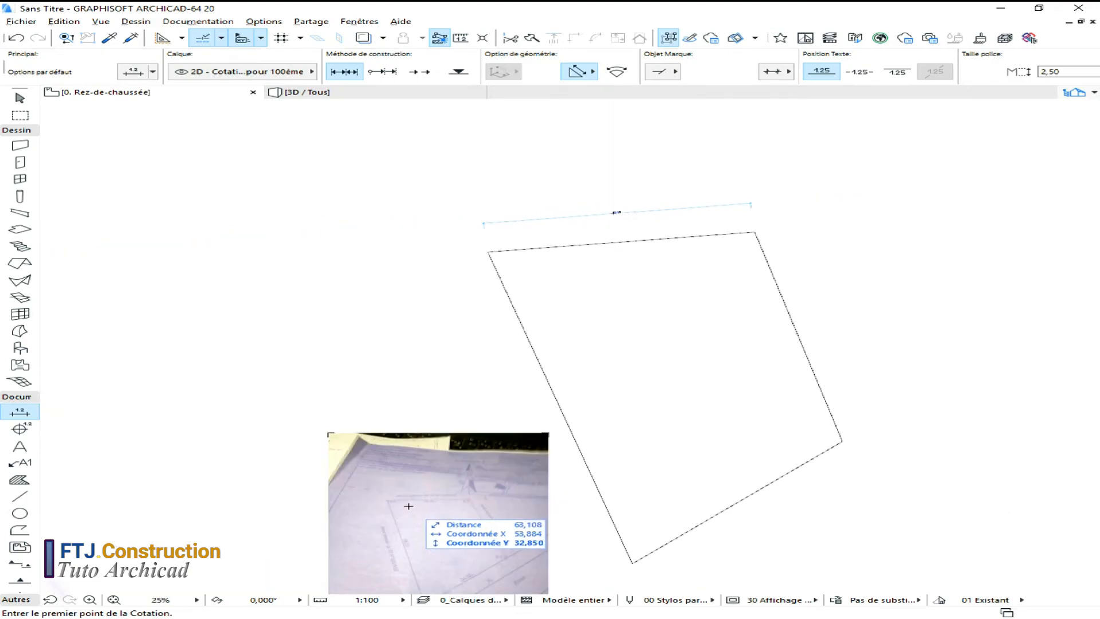
{"action": "scroll", "coordinate": [408, 506], "scroll_direction": "up", "scroll_amount": 10}
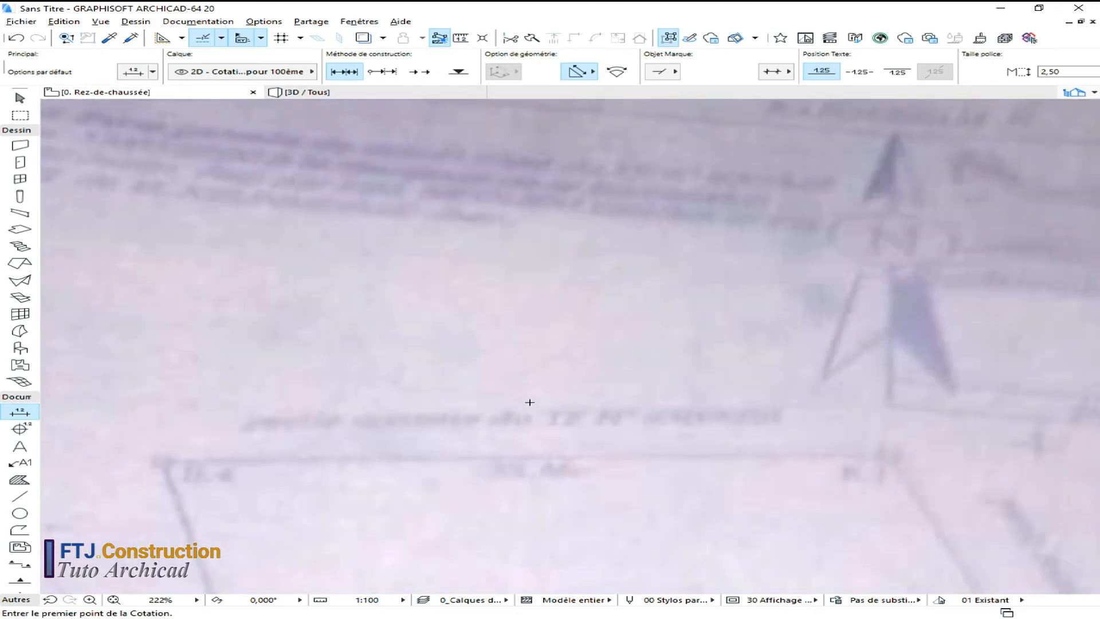
{"action": "scroll", "coordinate": [530, 403], "scroll_direction": "down", "scroll_amount": 4}
{"action": "scroll", "coordinate": [529, 430], "scroll_direction": "up", "scroll_amount": 3}
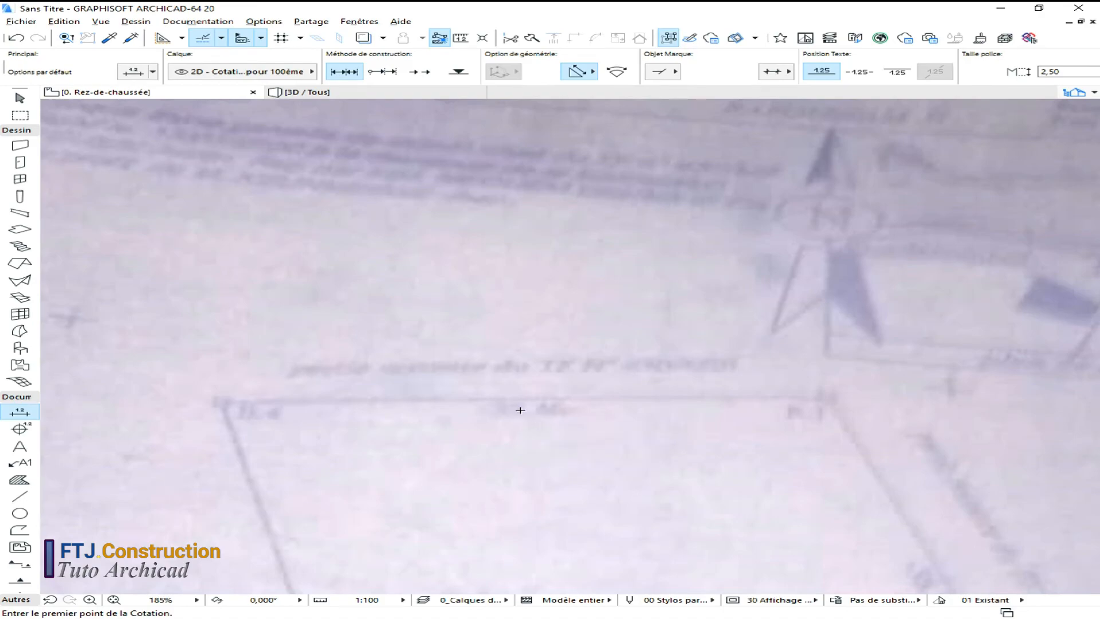
{"action": "scroll", "coordinate": [521, 410], "scroll_direction": "up", "scroll_amount": 4}
{"action": "scroll", "coordinate": [518, 407], "scroll_direction": "down", "scroll_amount": 11}
{"action": "scroll", "coordinate": [649, 489], "scroll_direction": "up", "scroll_amount": 3}
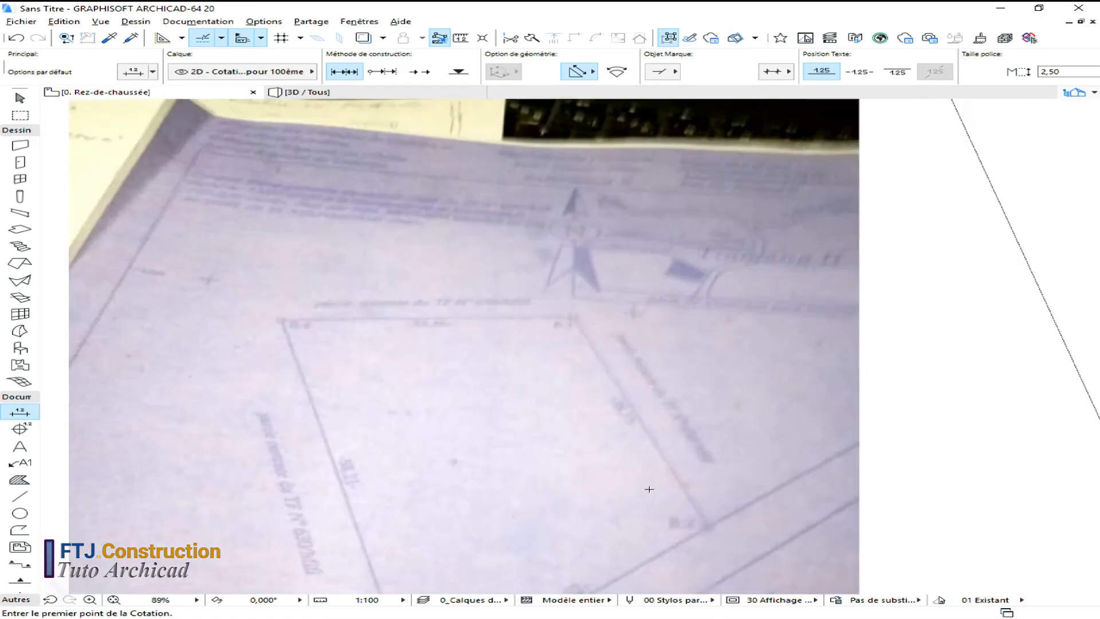
{"action": "scroll", "coordinate": [634, 361], "scroll_direction": "up", "scroll_amount": 4}
{"action": "scroll", "coordinate": [645, 356], "scroll_direction": "down", "scroll_amount": 7}
{"action": "scroll", "coordinate": [496, 411], "scroll_direction": "up", "scroll_amount": 3}
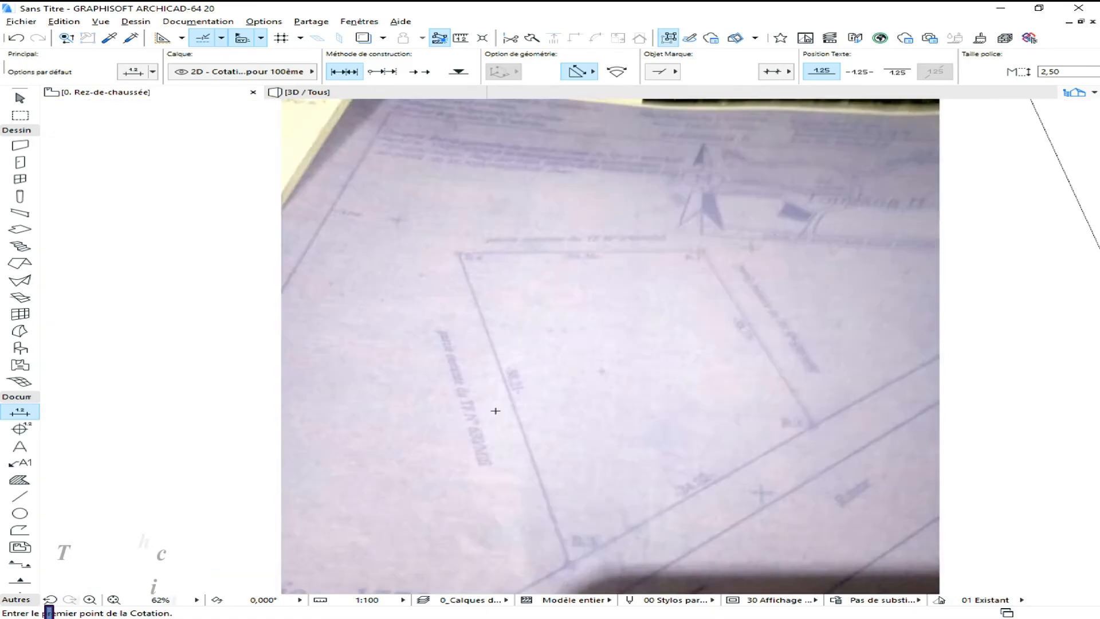
Examine the side lengths written on both site plan images along edges B.3–B.4 and B.2–B.3
{"action": "scroll", "coordinate": [496, 411], "scroll_direction": "up", "scroll_amount": 3}
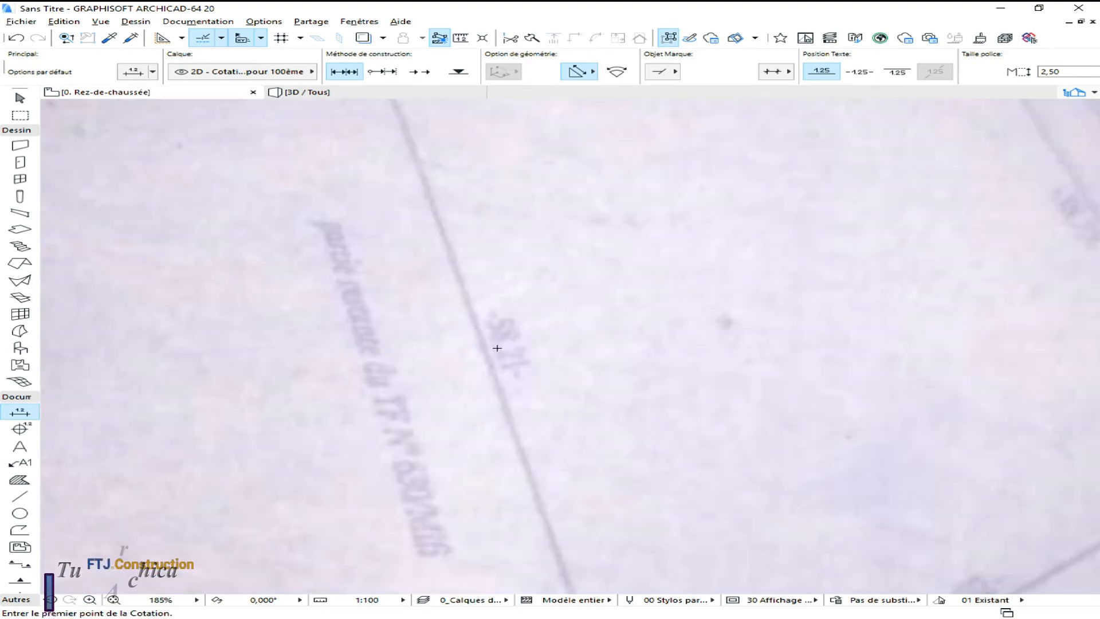
{"action": "scroll", "coordinate": [497, 348], "scroll_direction": "down", "scroll_amount": 2}
{"action": "scroll", "coordinate": [695, 498], "scroll_direction": "up", "scroll_amount": 3}
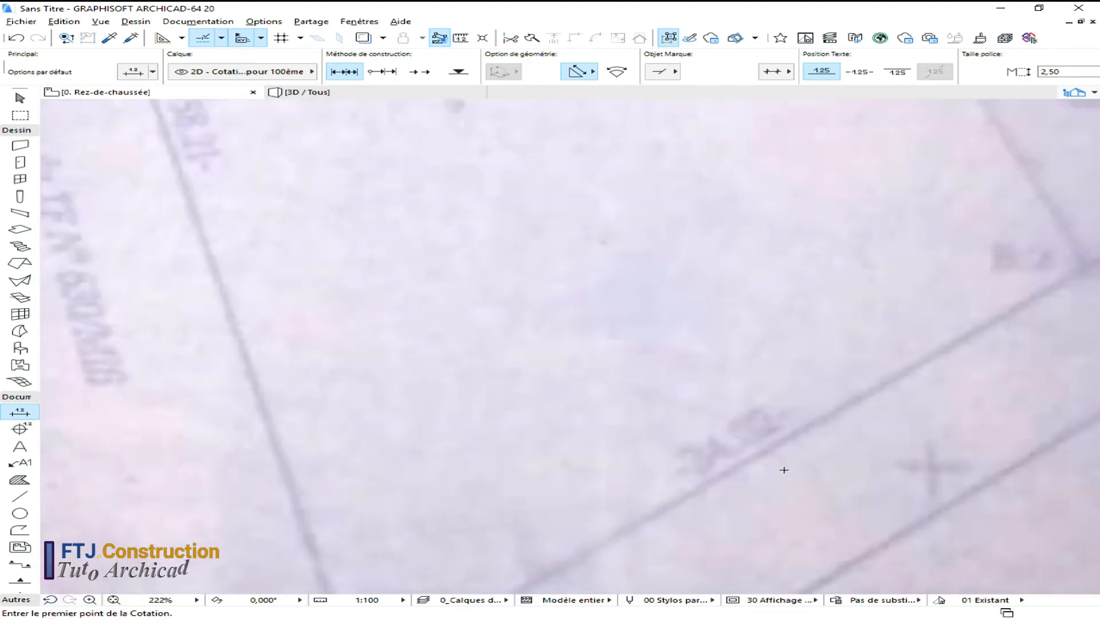
{"action": "scroll", "coordinate": [682, 458], "scroll_direction": "down", "scroll_amount": 1}
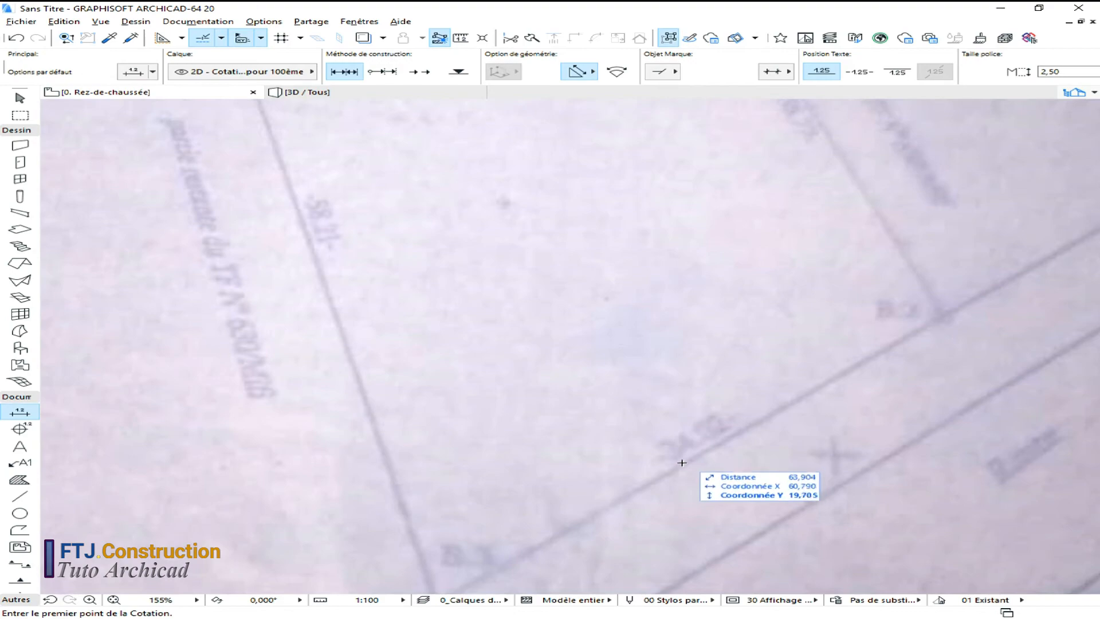
{"action": "scroll", "coordinate": [678, 456], "scroll_direction": "up", "scroll_amount": 1}
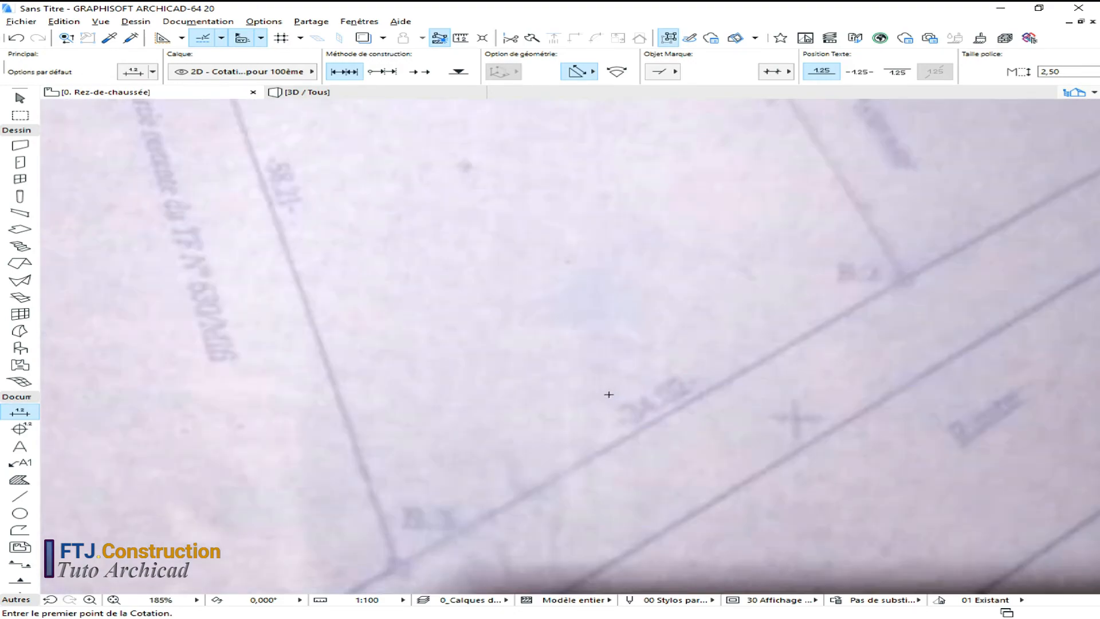
{"action": "scroll", "coordinate": [609, 394], "scroll_direction": "down", "scroll_amount": 5}
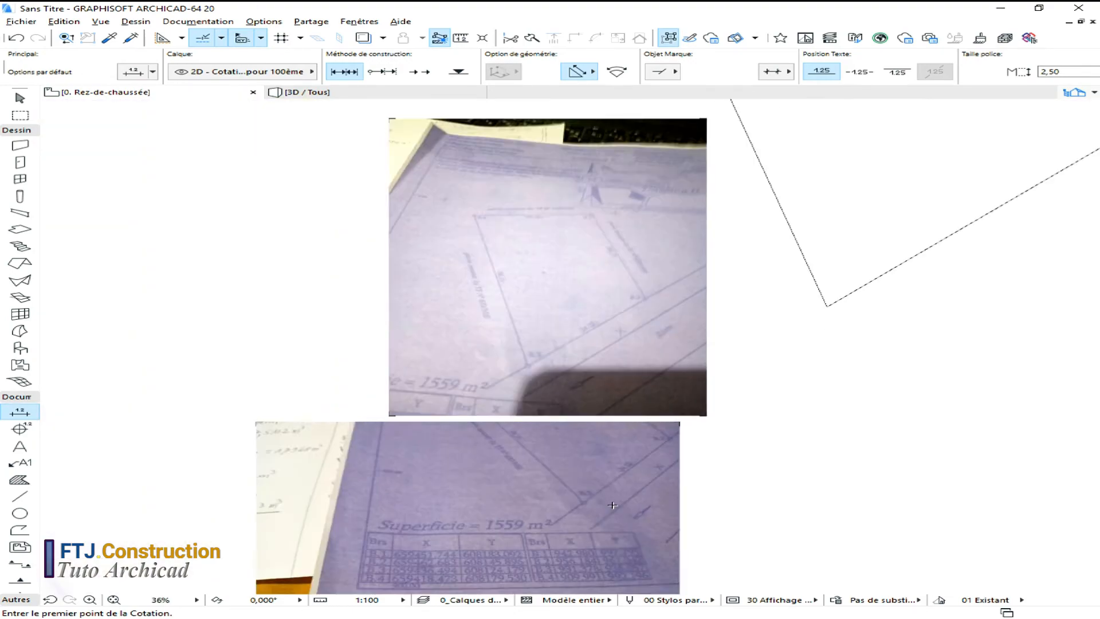
{"action": "scroll", "coordinate": [613, 505], "scroll_direction": "up", "scroll_amount": 3}
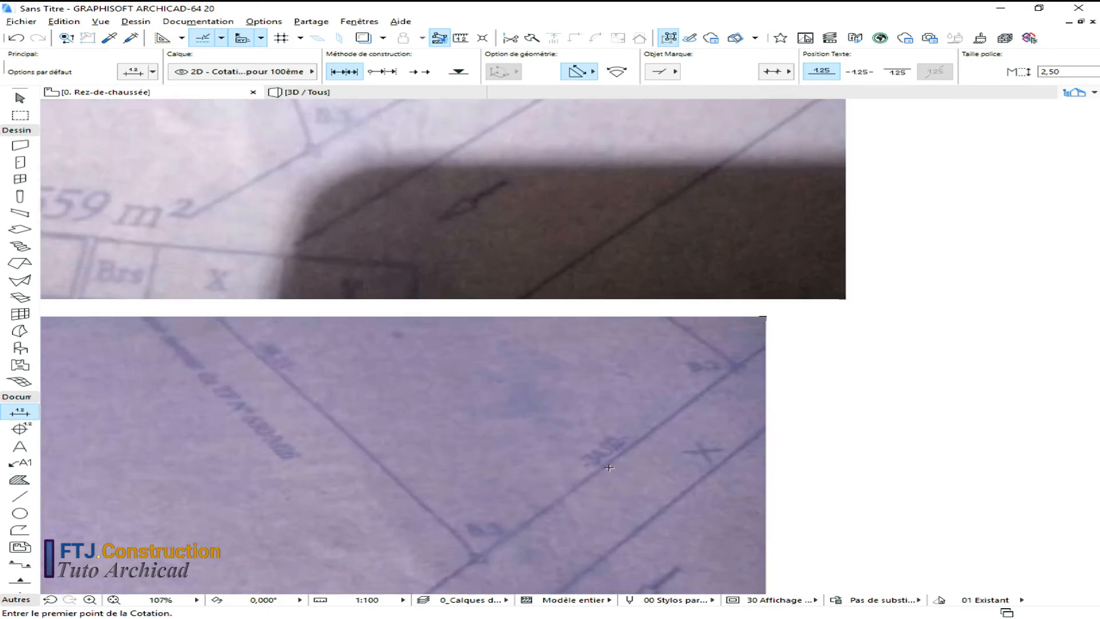
Dimension the parcel's lower edge between its two lower vertices, placing the dimension line just outside the parcel
{"action": "scroll", "coordinate": [610, 468], "scroll_direction": "down", "scroll_amount": 4}
{"action": "scroll", "coordinate": [614, 418], "scroll_direction": "down", "scroll_amount": 2}
{"action": "scroll", "coordinate": [657, 365], "scroll_direction": "up", "scroll_amount": 1}
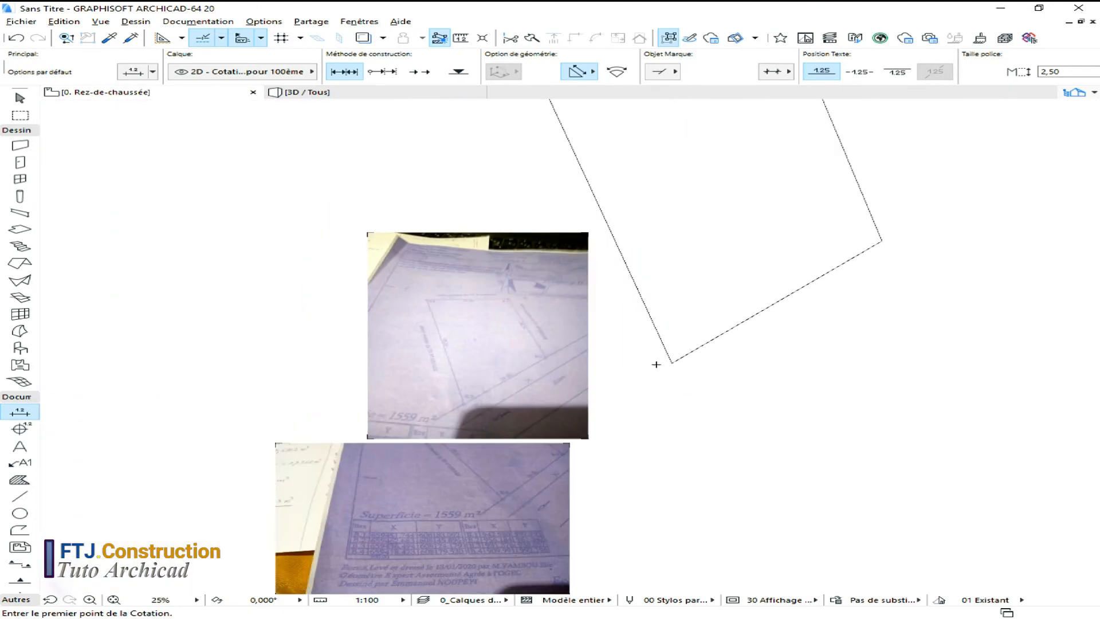
{"action": "left_click", "coordinate": [671, 363]}
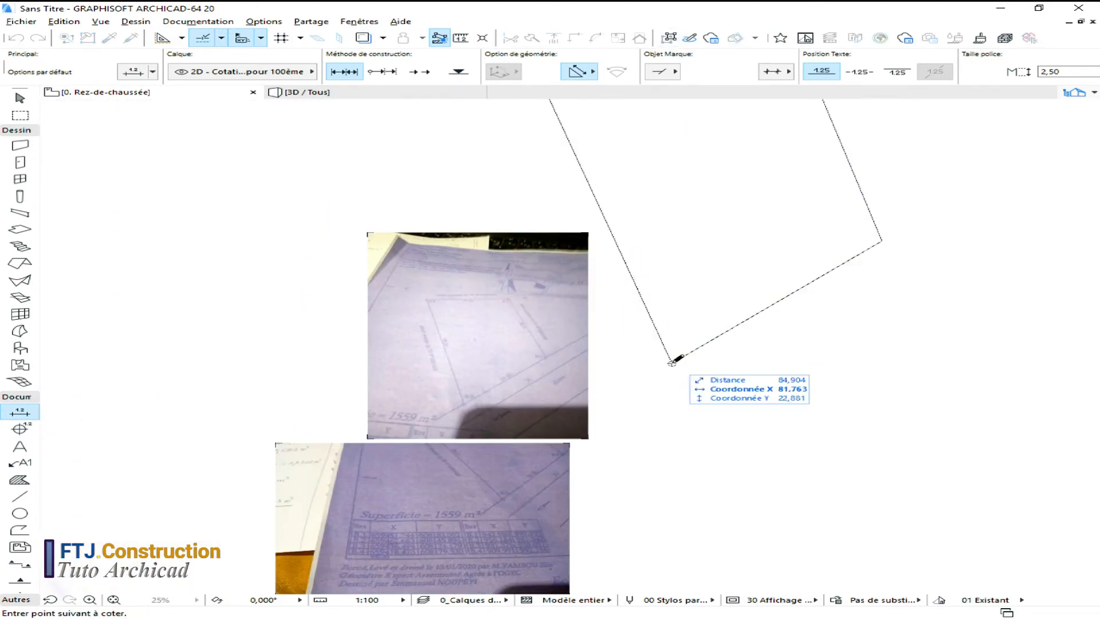
{"action": "left_click", "coordinate": [885, 240]}
{"action": "right_click", "coordinate": [880, 241]}
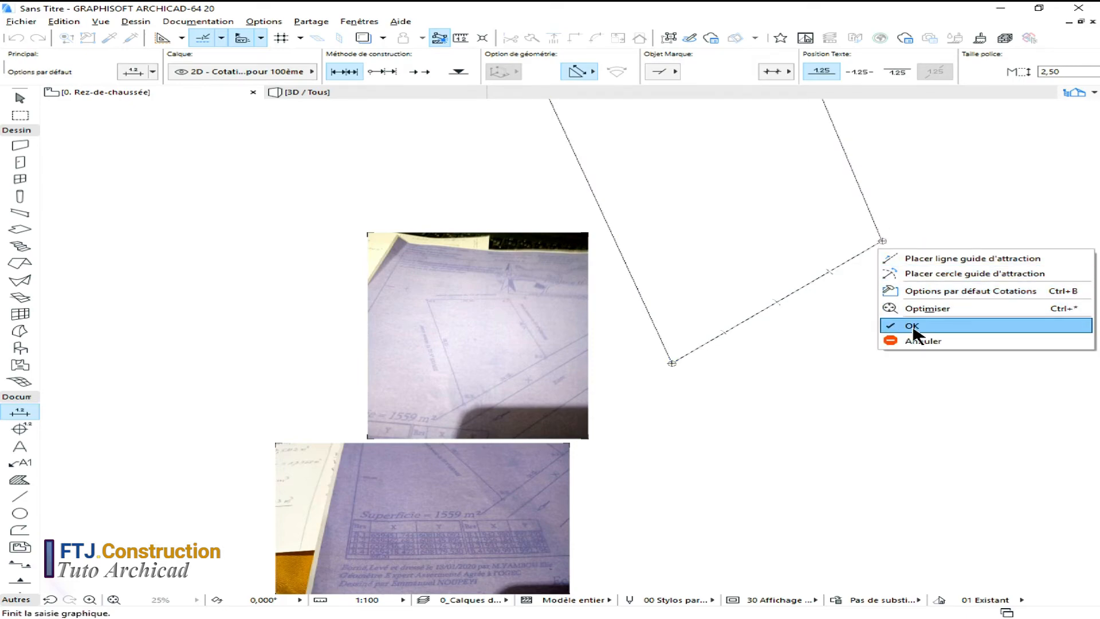
{"action": "left_click", "coordinate": [894, 324]}
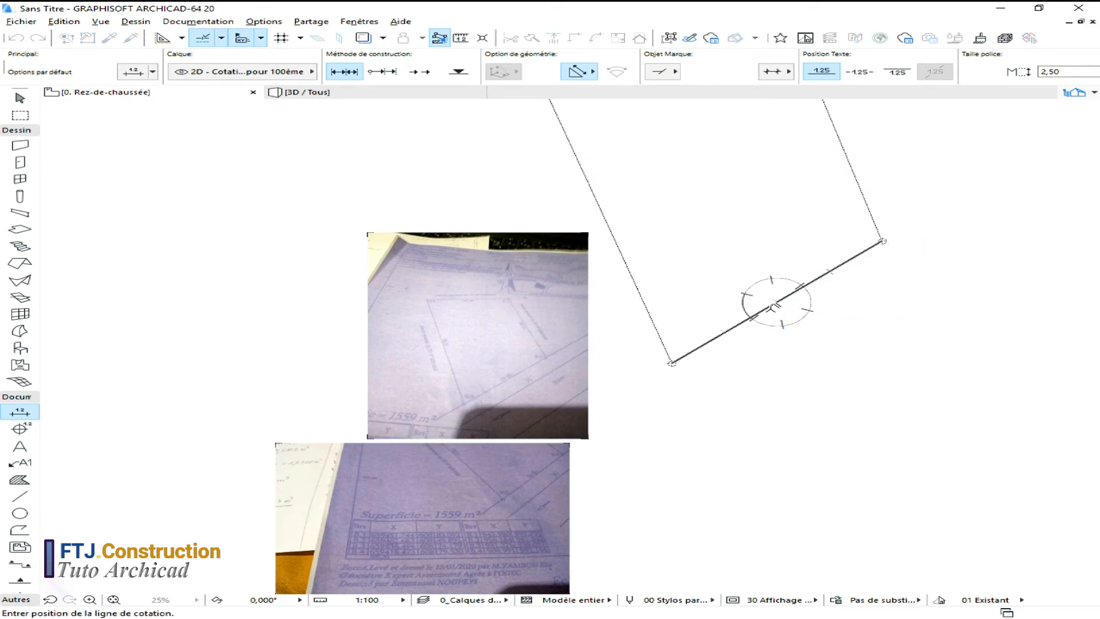
{"action": "left_click", "coordinate": [800, 330]}
{"action": "scroll", "coordinate": [808, 321], "scroll_direction": "up", "scroll_amount": 10}
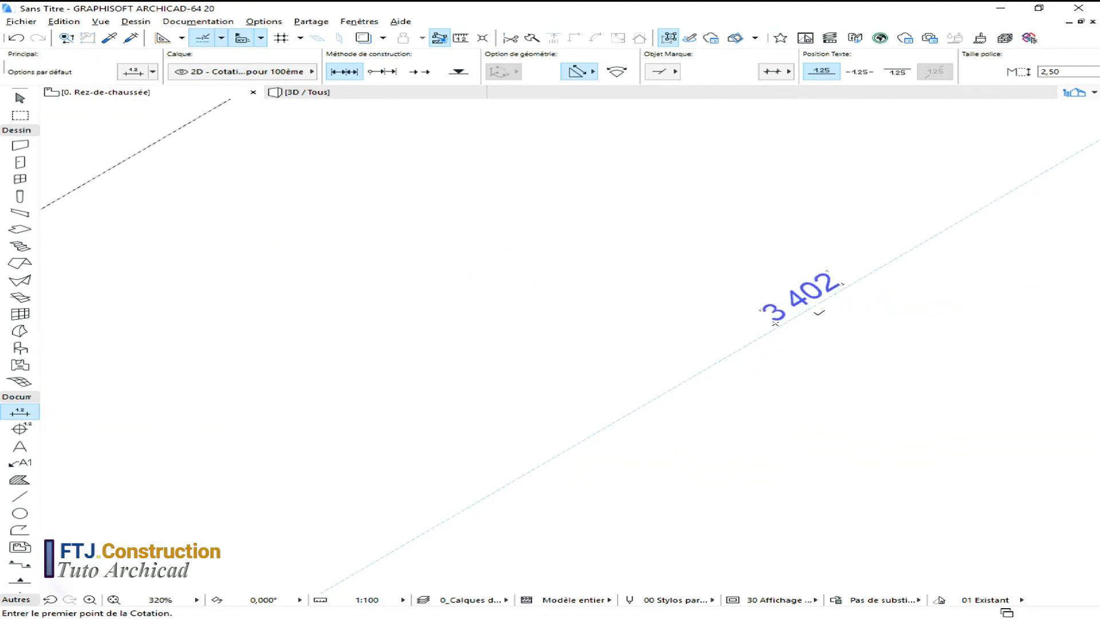
{"action": "scroll", "coordinate": [802, 332], "scroll_direction": "down", "scroll_amount": 8}
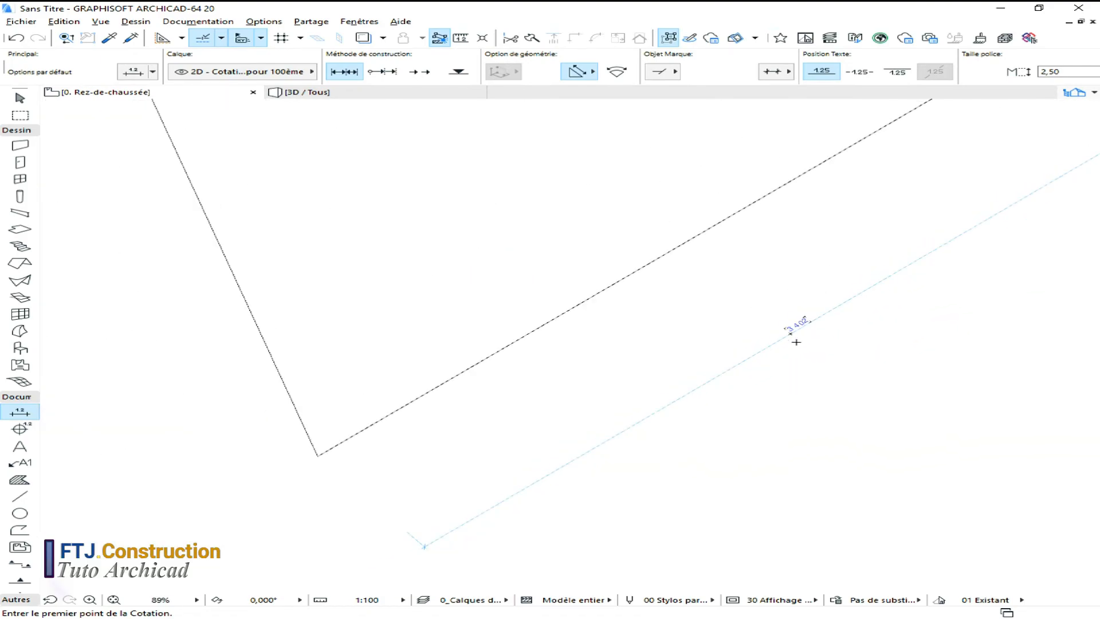
{"action": "scroll", "coordinate": [435, 468], "scroll_direction": "down", "scroll_amount": 4}
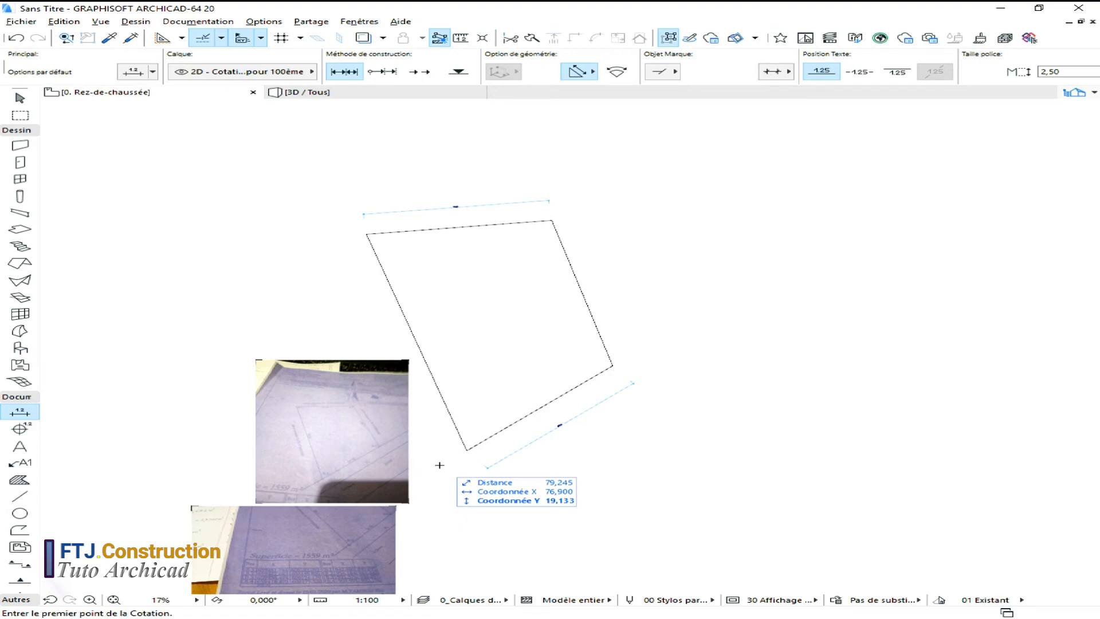
Rotate the parcel polyline about 40.7° clockwise around its lowest vertex, bringing its lower edge nearly horizontal
{"action": "key", "text": "Escape"}
{"action": "left_click", "coordinate": [469, 455]}
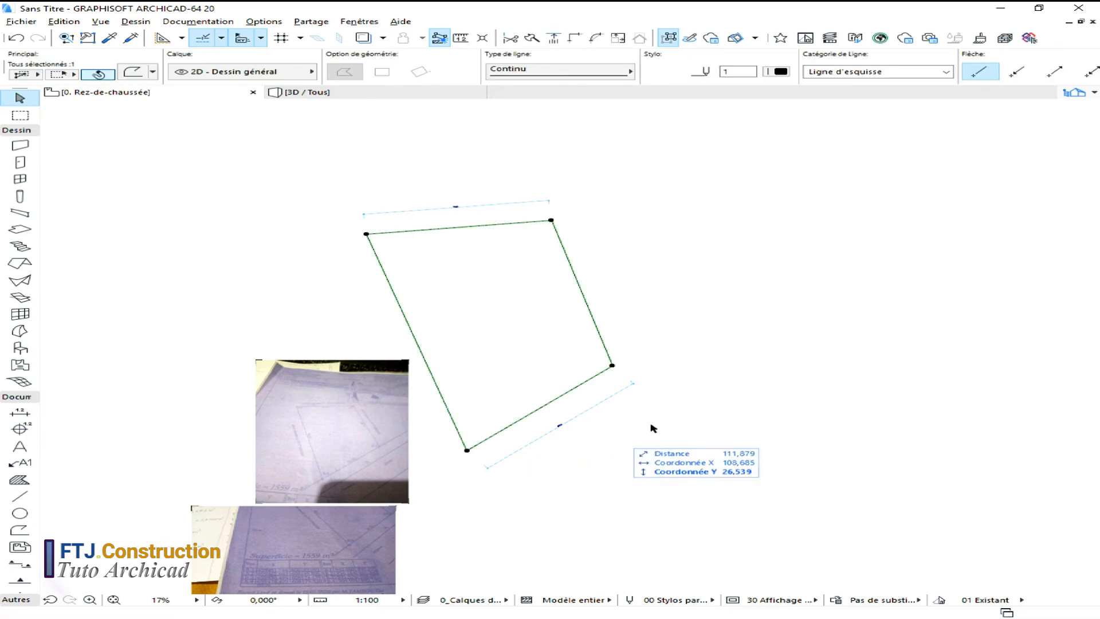
{"action": "left_click", "coordinate": [467, 451]}
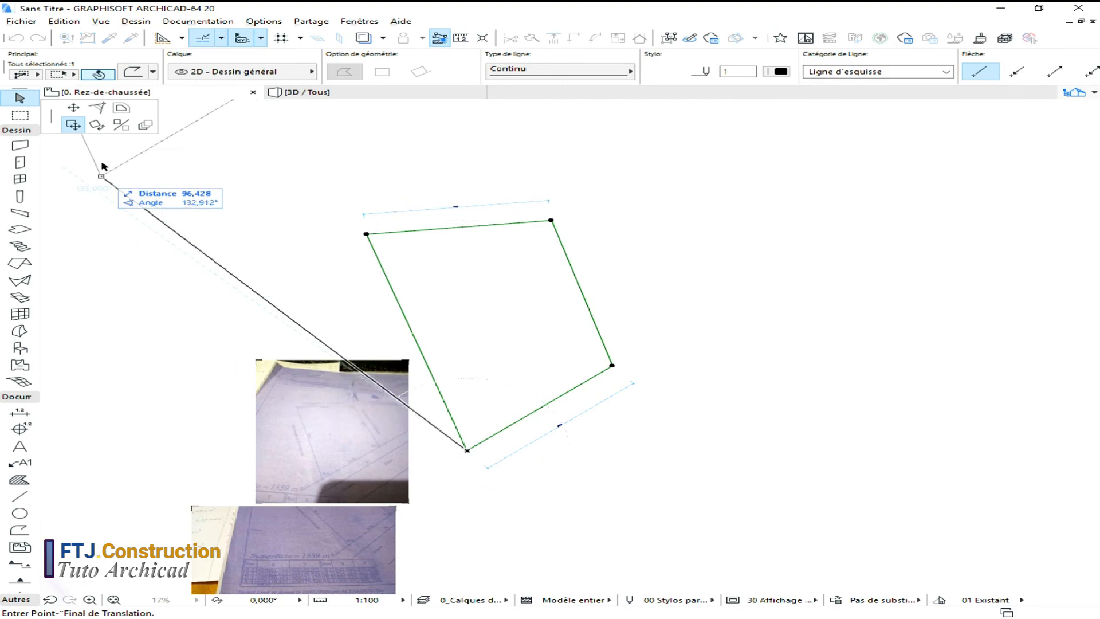
{"action": "left_click", "coordinate": [97, 125]}
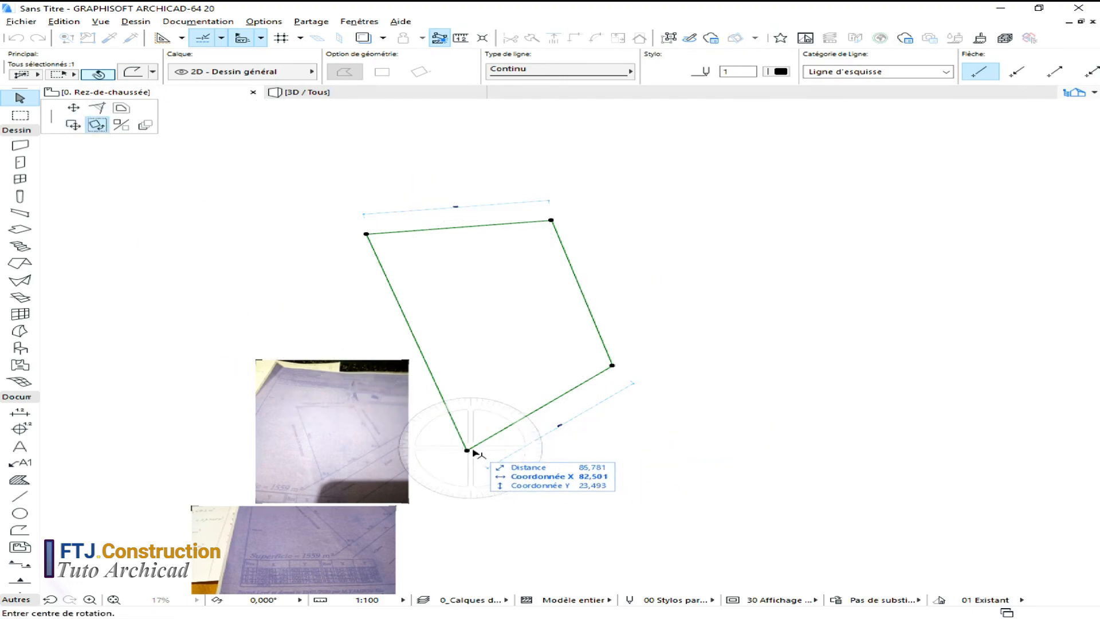
{"action": "left_click", "coordinate": [612, 365]}
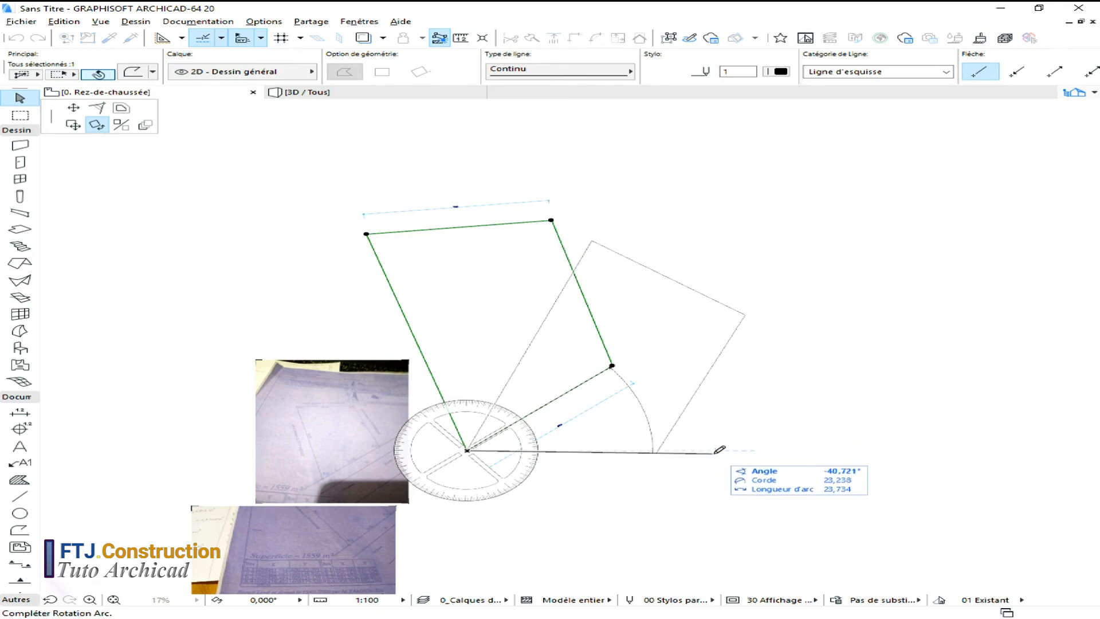
{"action": "left_click", "coordinate": [719, 450]}
{"action": "scroll", "coordinate": [503, 461], "scroll_direction": "up", "scroll_amount": 2}
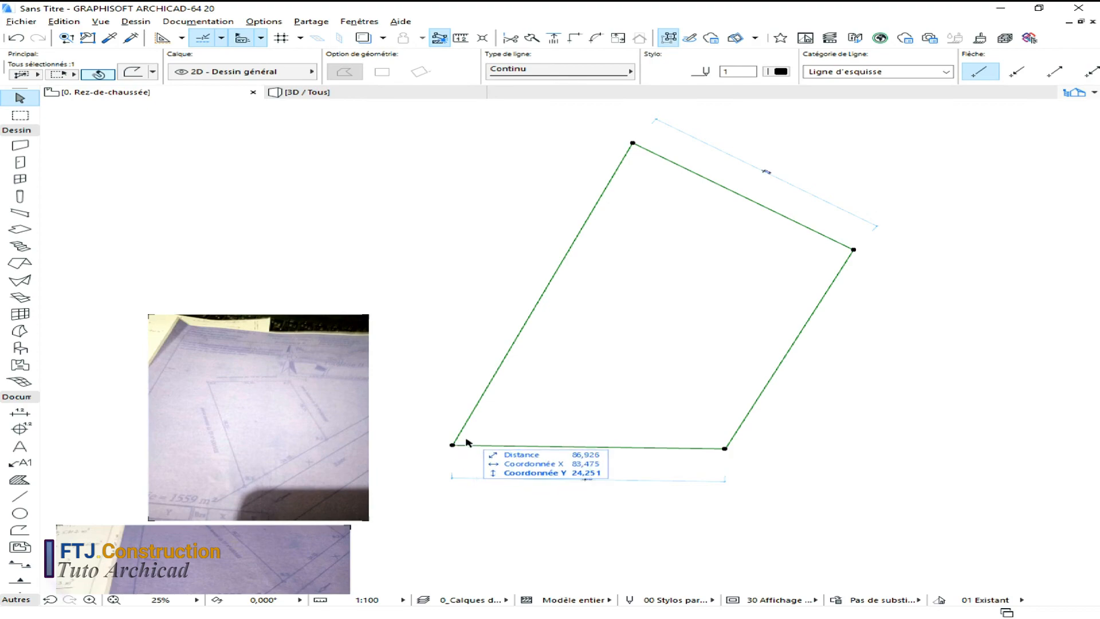
Rotate the parcel polyline counterclockwise around its lower-left vertex until its left edge is nearly vertical, and deselect it
{"action": "key", "text": "ctrl+e"}
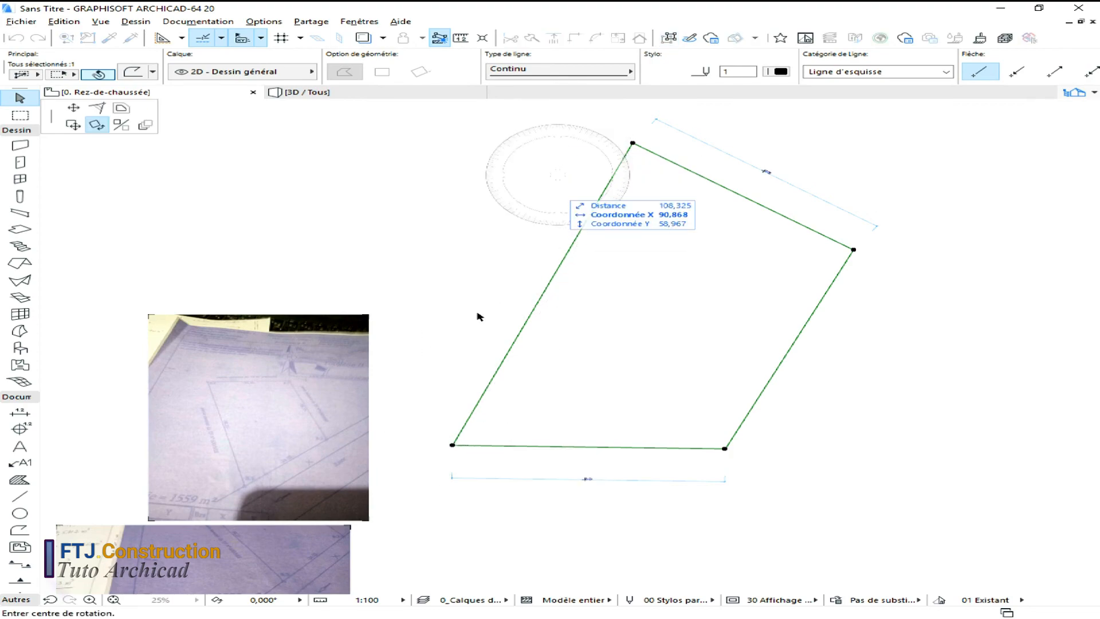
{"action": "left_click", "coordinate": [453, 445]}
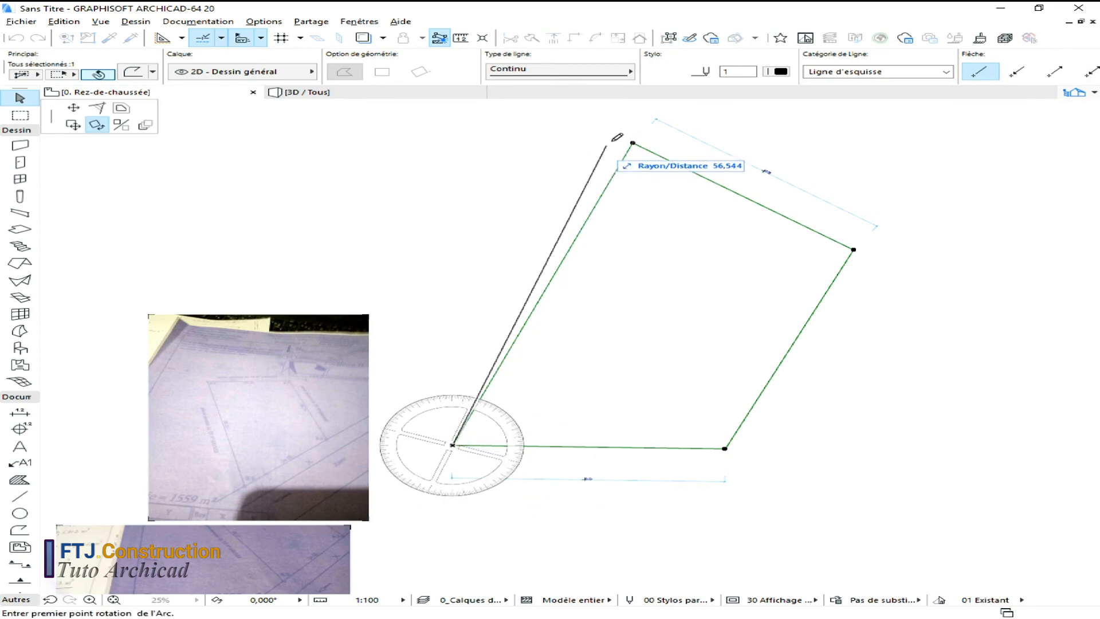
{"action": "left_click", "coordinate": [633, 143]}
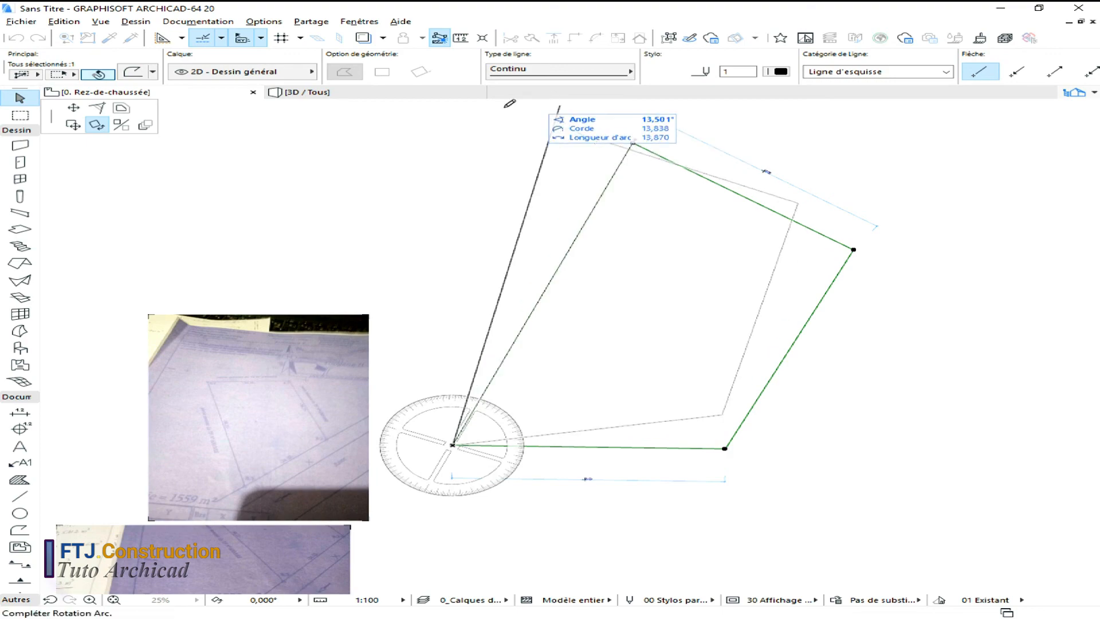
{"action": "left_click", "coordinate": [462, 120]}
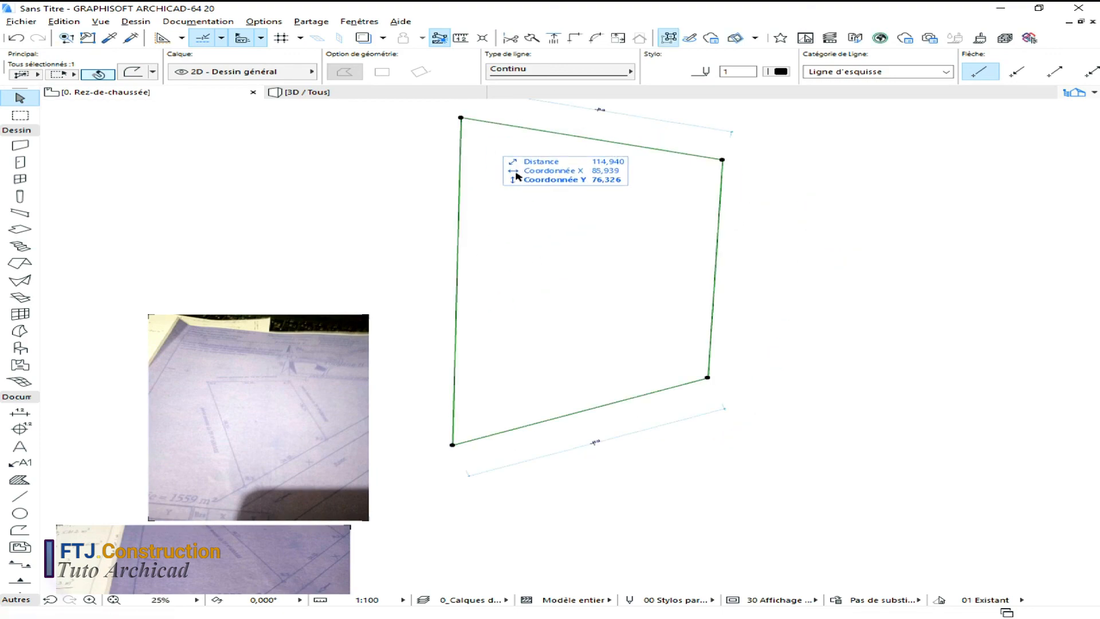
{"action": "left_click", "coordinate": [831, 442]}
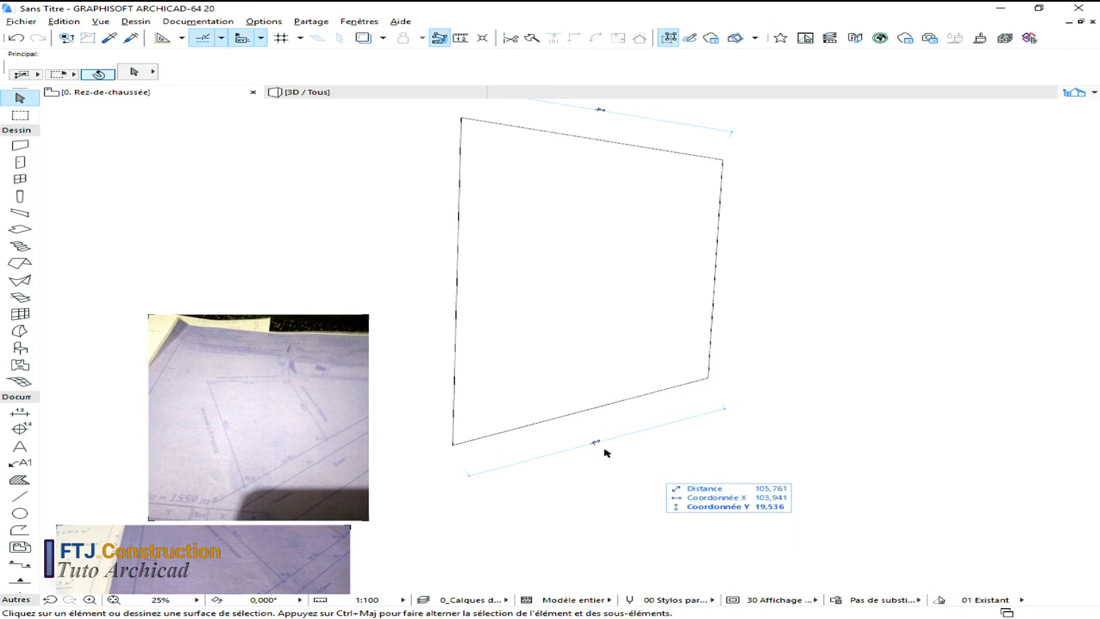
{"action": "scroll", "coordinate": [494, 315], "scroll_direction": "up", "scroll_amount": 3}
{"action": "scroll", "coordinate": [560, 382], "scroll_direction": "down", "scroll_amount": 2}
{"action": "scroll", "coordinate": [633, 402], "scroll_direction": "down", "scroll_amount": 3}
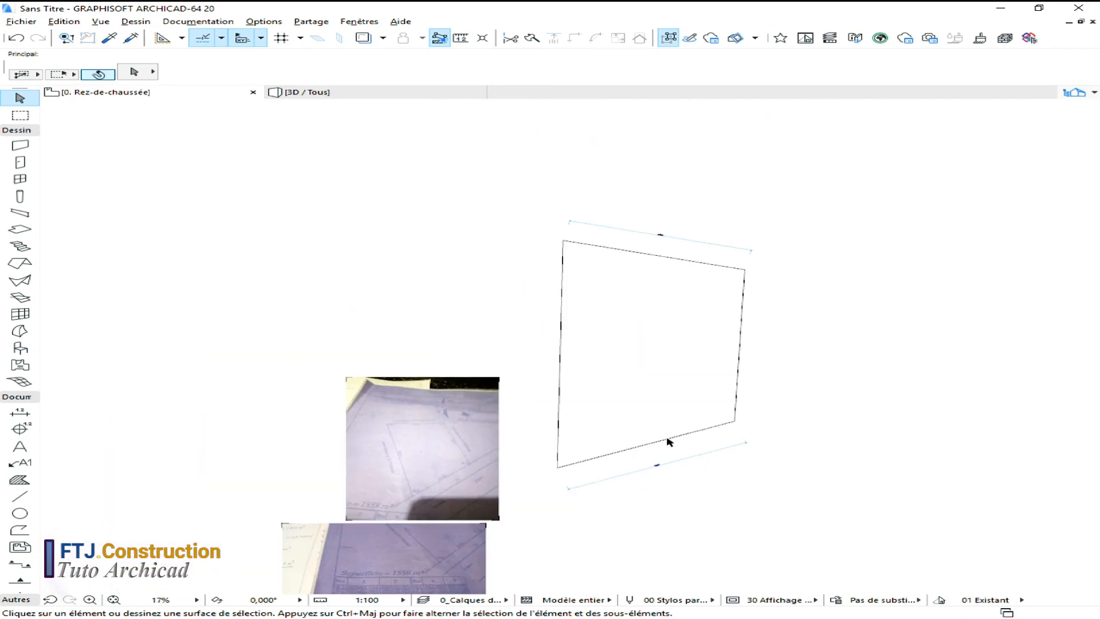
{"action": "scroll", "coordinate": [589, 449], "scroll_direction": "up", "scroll_amount": 2}
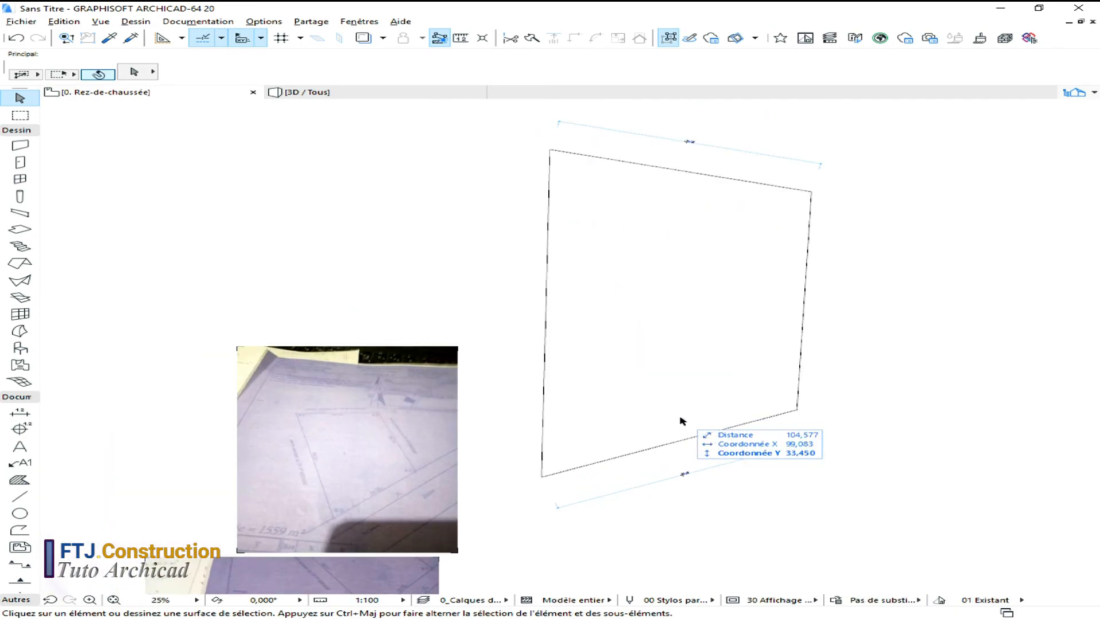